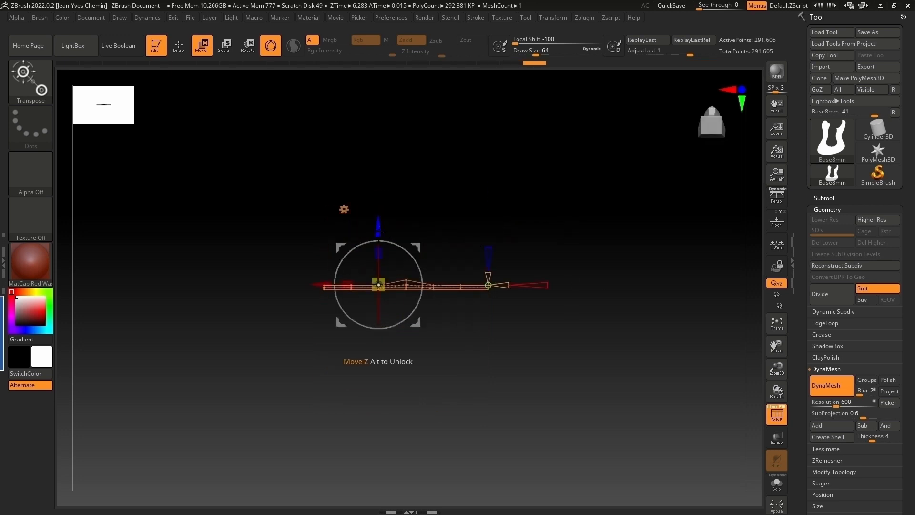
Hide the wireframe on the flat guitar body mesh and return from Move to Draw mode.
right_click_drag(562, 229, 846, 348, "ctrl")
right_click_drag(534, 157, 542, 257)
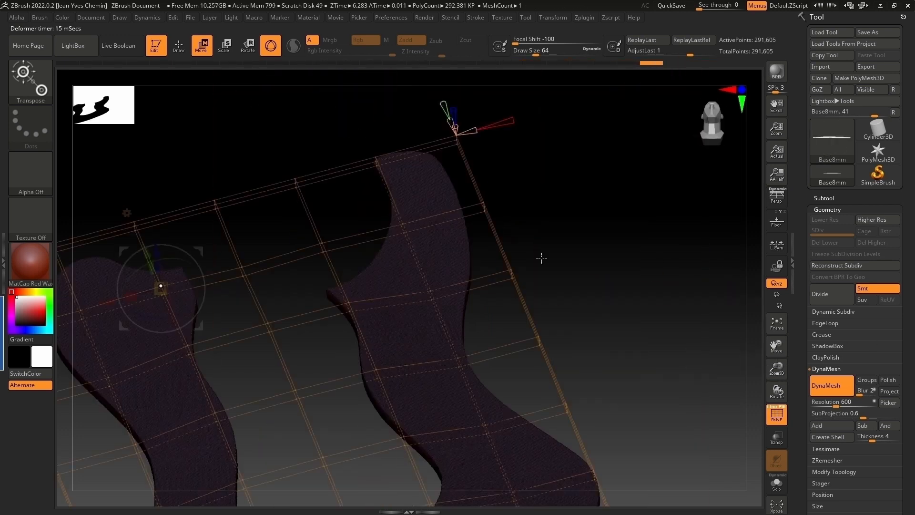
left_click(430, 446)
key("shift+f")
right_click_drag(534, 410, 562, 362, "ctrl")
mouse_move(591, 324)
right_mouse_down("shift")
mouse_move(620, 210)
mouse_move(593, 255)
mouse_move(595, 192)
mouse_move(591, 247)
mouse_move(604, 188)
mouse_move(574, 246)
mouse_move(591, 143)
right_mouse_up("shift")
left_click(179, 46)
Export the flat guitar body mesh using the Zplugin tools.
left_click(584, 17)
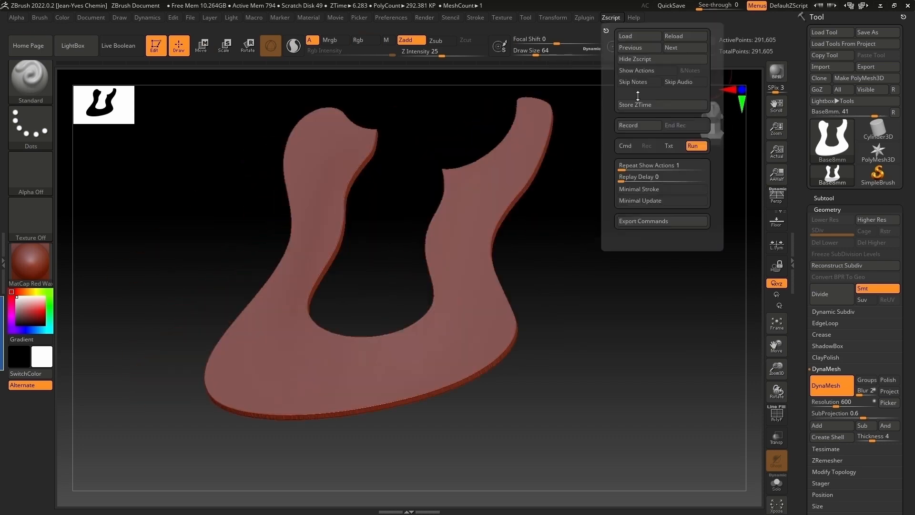
left_click(611, 80)
left_click(635, 287)
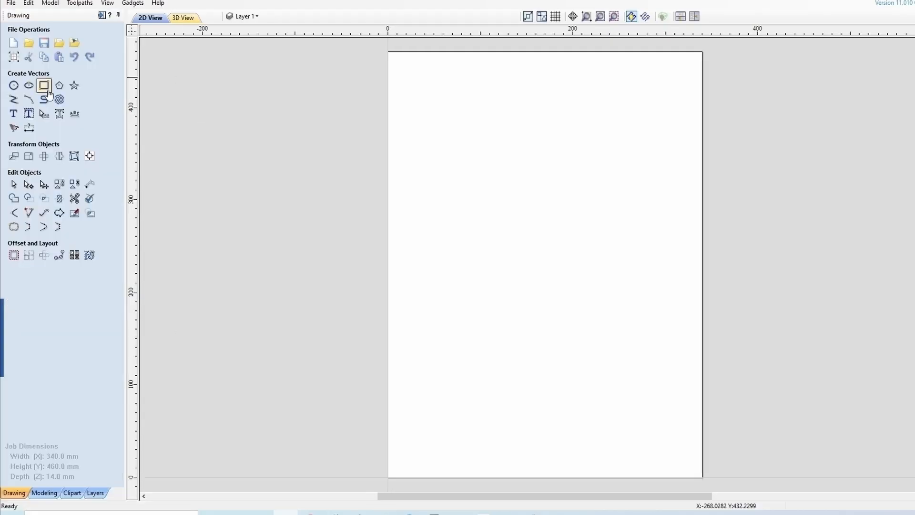
In Vectric Aspire, draw the rectangular board outline and create a shape component from it named Planche.
left_click(72, 84)
left_click(29, 248)
left_click(89, 159)
left_click(96, 326)
left_click(45, 493)
left_click(17, 59)
triple_click(71, 290)
type("Planche")
left_click(90, 310)
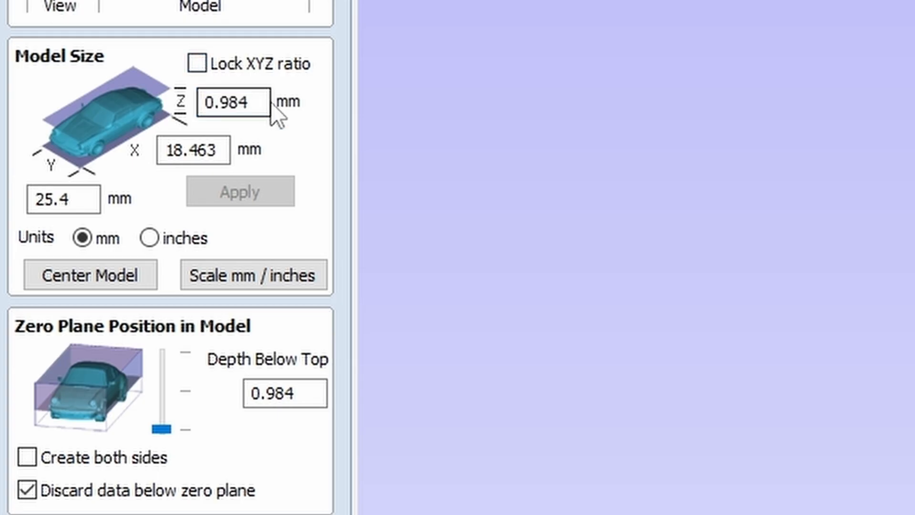
Set the imported 3D model's size to 14 mm in Z, 319 mm in X and 439 mm in Y.
double_click(91, 155)
type("14")
double_click(222, 151)
type("319")
key("Tab")
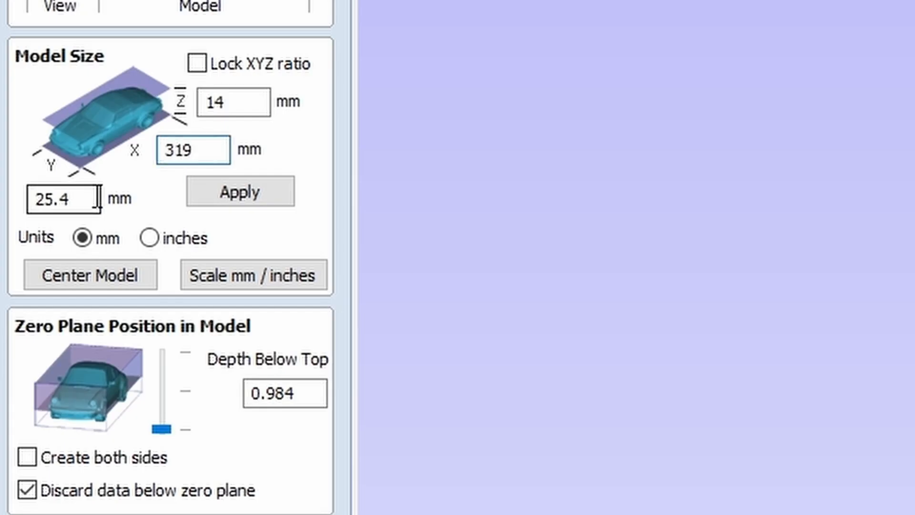
type("439")
key("Return")
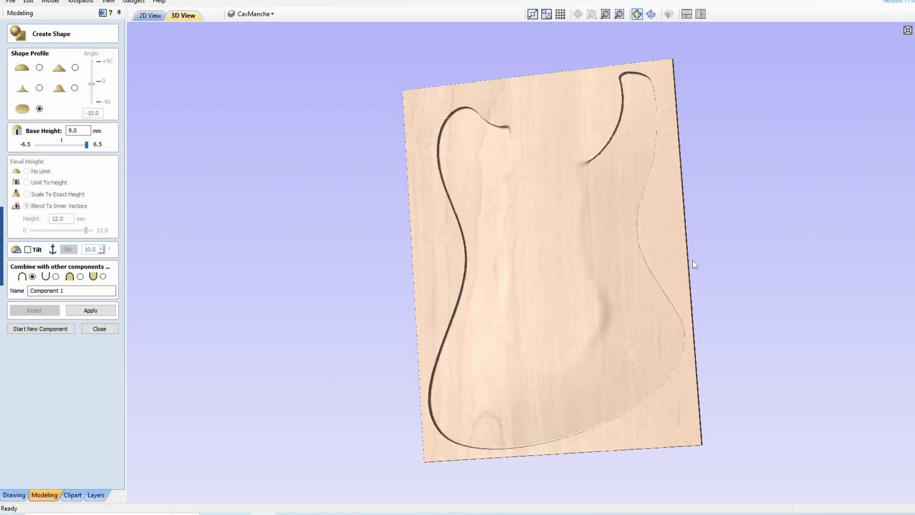
Create a flat shape with a 9.0 mm base height from the neck cavity rectangle in the 2D view.
left_click_drag(693, 260, 724, 217)
left_click_drag(785, 203, 802, 171)
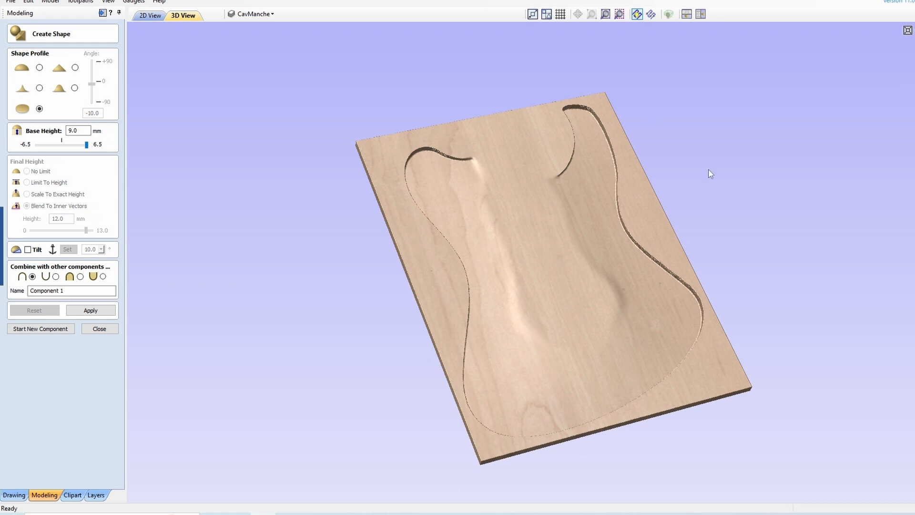
left_click_drag(769, 222, 704, 205)
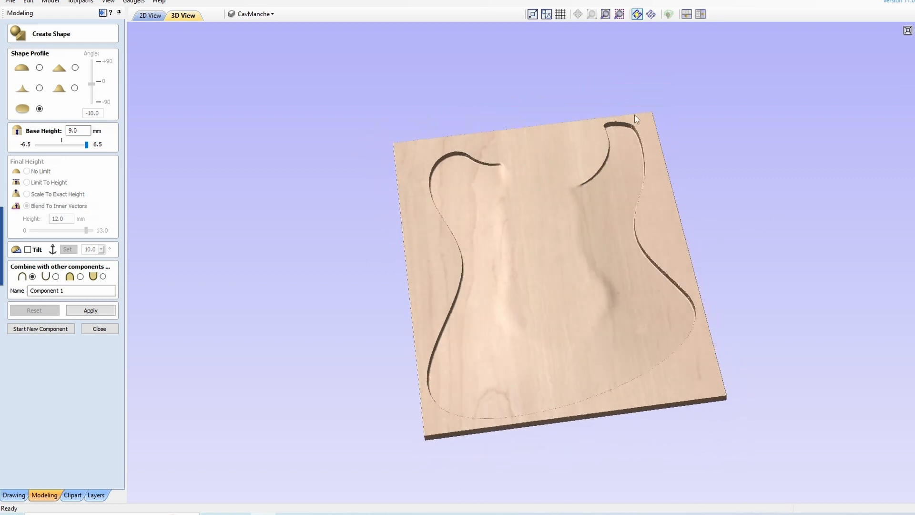
left_click_drag(735, 231, 783, 208)
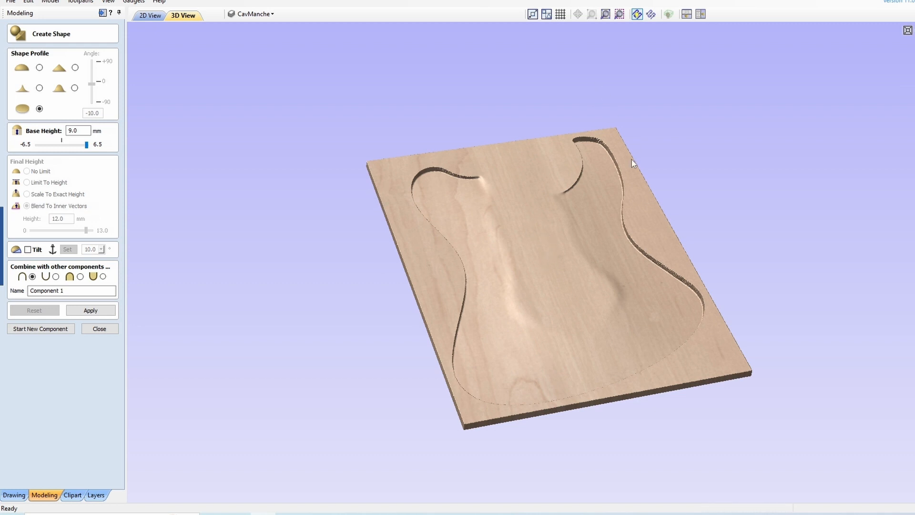
left_click_drag(683, 167, 685, 193)
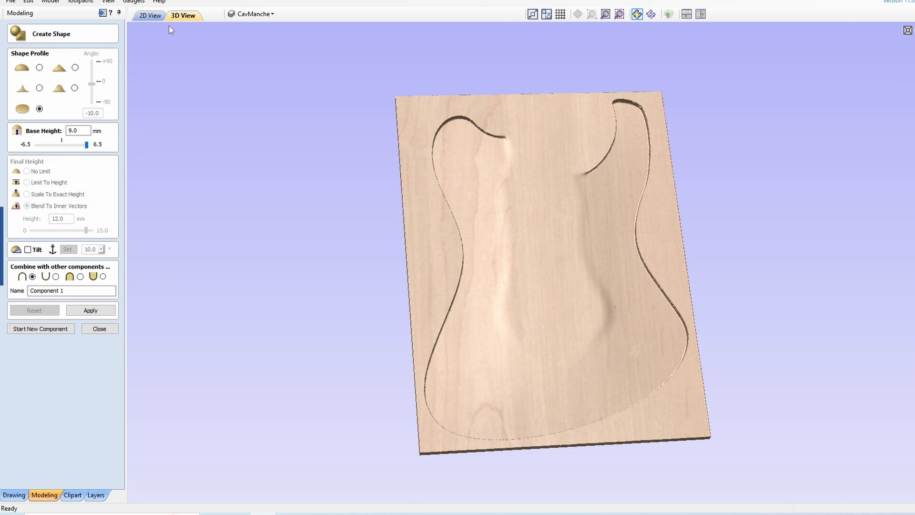
left_click(152, 16)
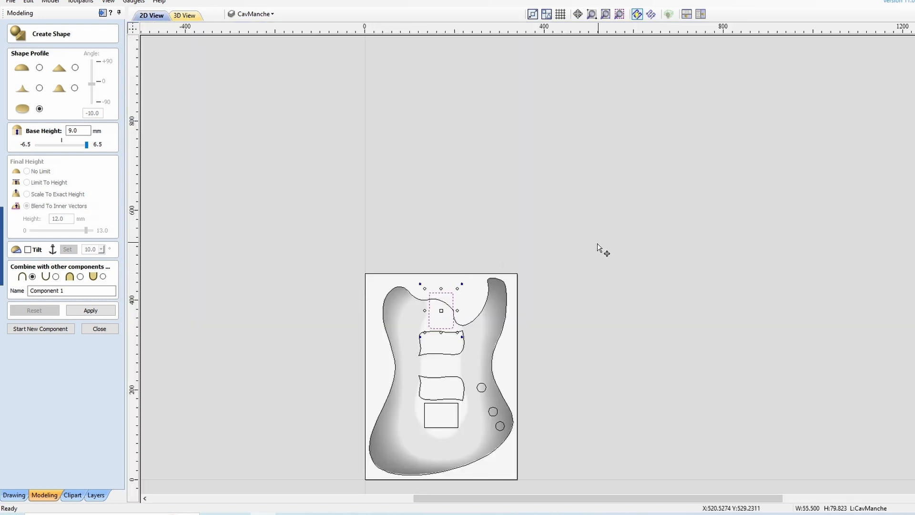
scroll(563, 258, "up", 2)
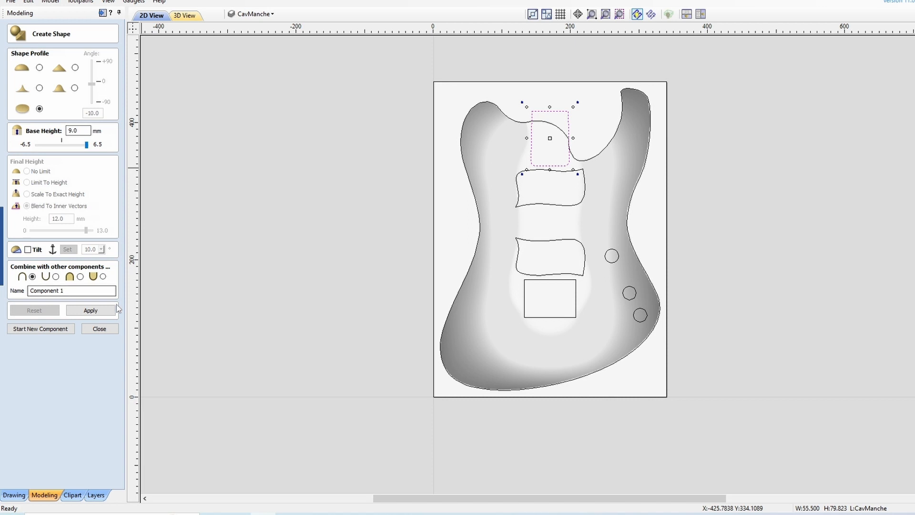
left_click(97, 312)
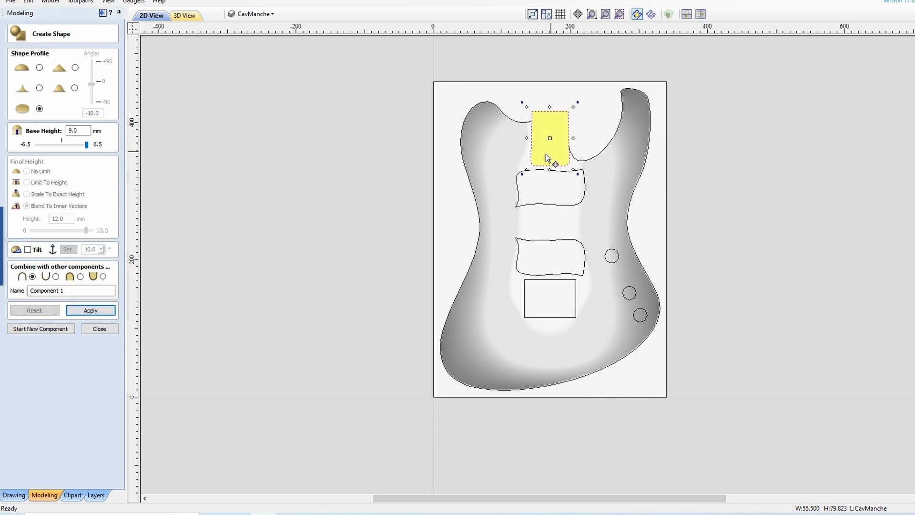
Create separate flat shape components from the two curved pickup cavity outlines.
left_click(546, 207)
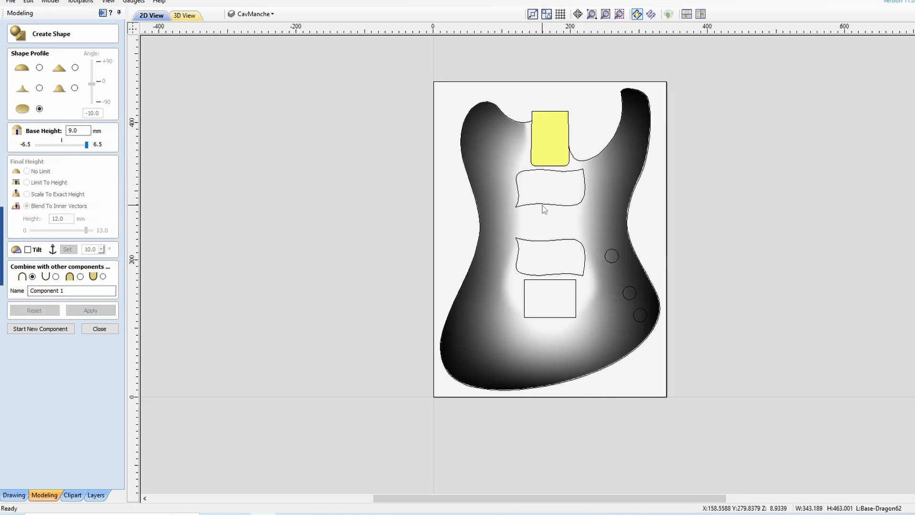
left_click(543, 205)
left_click(91, 310)
left_click(106, 329)
left_click(539, 240)
left_click(14, 41)
left_click(91, 310)
left_click(100, 329)
Create a flat shape component from the rectangular cavity outline below the pickups.
left_click(532, 280)
left_click(14, 42)
left_click(91, 310)
left_click(100, 329)
Create a separate flat shape component from each of the three small control circles.
left_click(606, 260)
left_click(15, 42)
left_click(91, 311)
left_click(100, 329)
left_click(629, 293)
left_click(14, 42)
left_click(90, 310)
left_click(100, 329)
left_click(640, 315)
left_click(14, 42)
left_click(100, 329)
Set the combine mode of Component 1 through Component 7 to Subtract so they cut into the body.
left_click(183, 15)
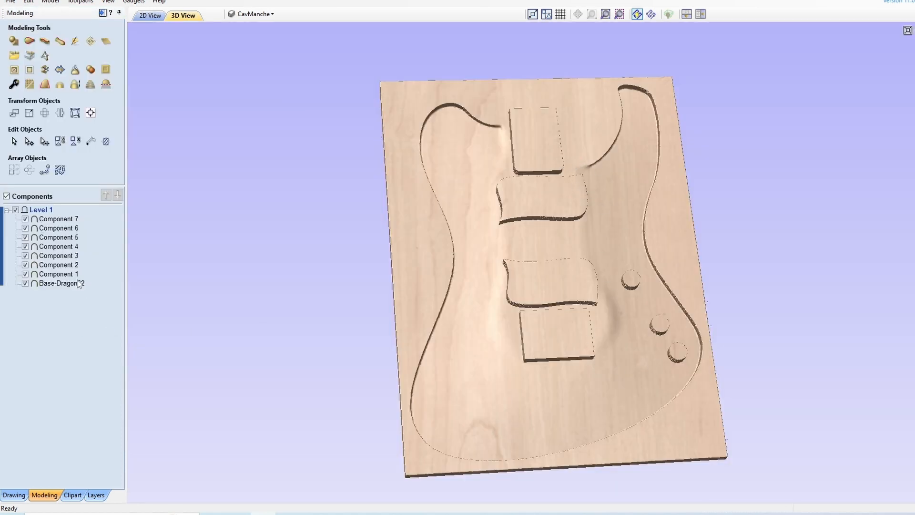
left_click(43, 220)
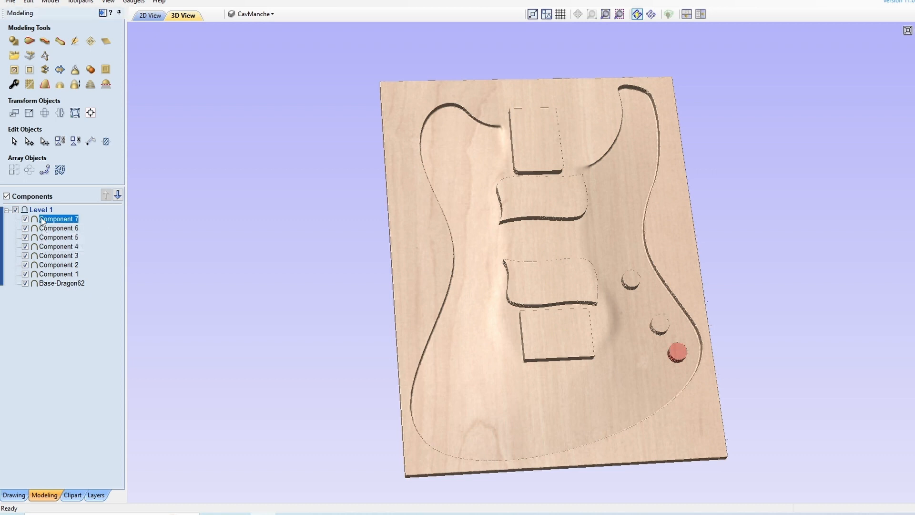
left_click(59, 274, "shift")
right_click(62, 276)
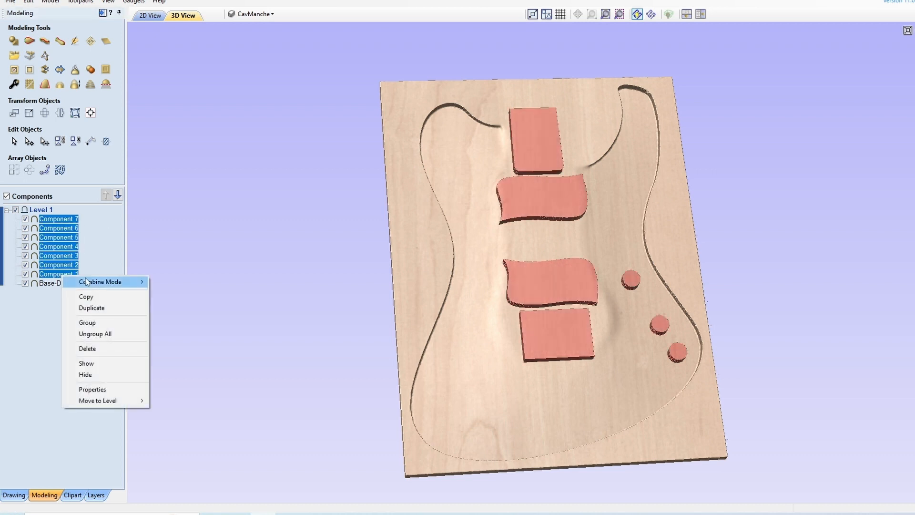
mouse_move(87, 281)
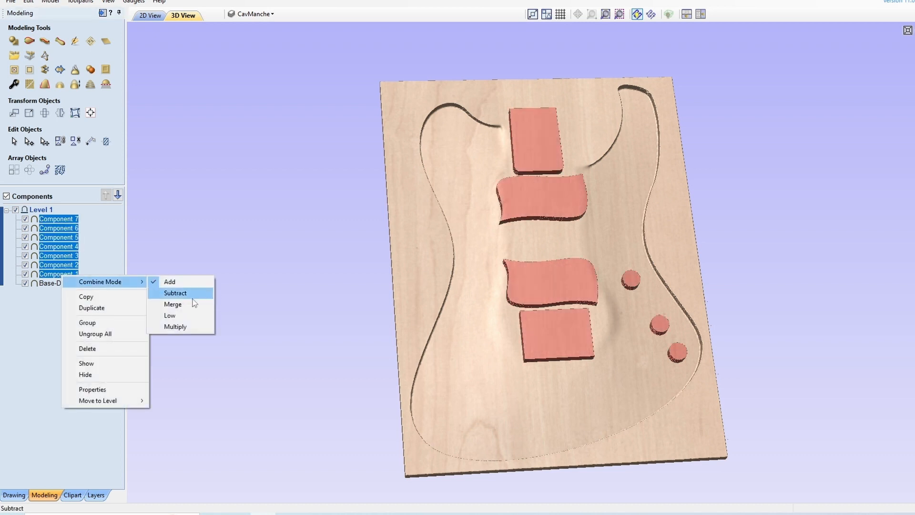
left_click(176, 293)
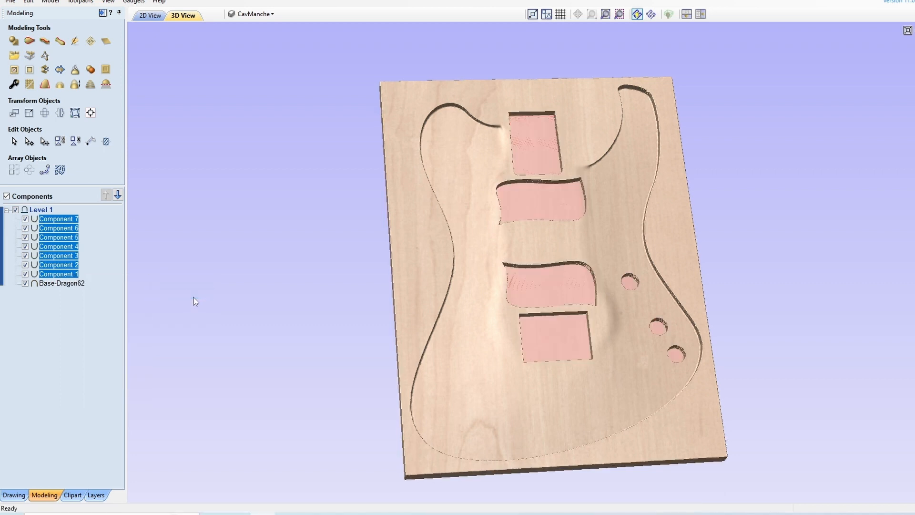
Bake the seven cavity components and Base-Dragon62 into one component and start the model export.
left_click(70, 283, "shift")
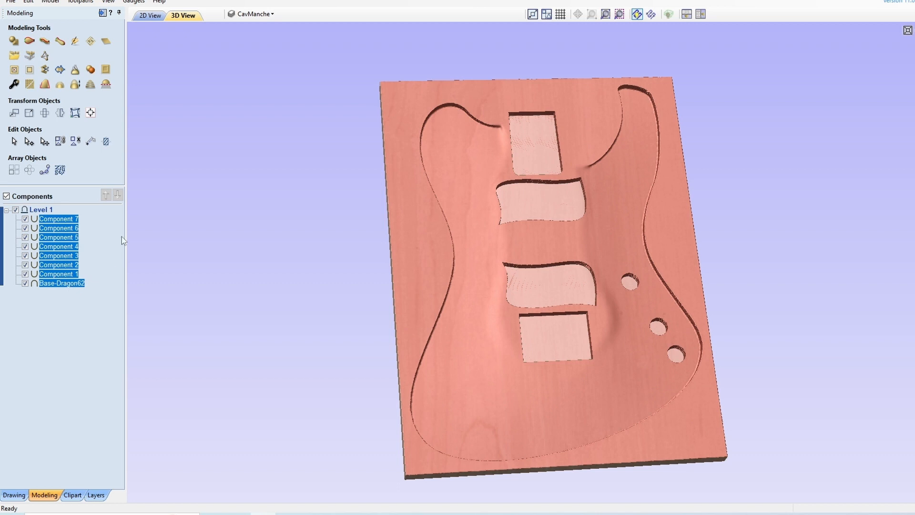
left_click(76, 71)
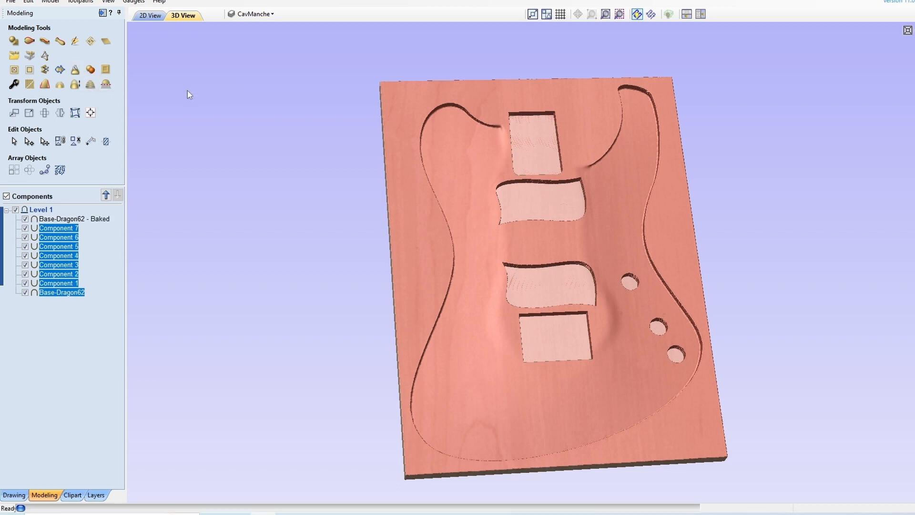
left_click_drag(810, 163, 760, 195)
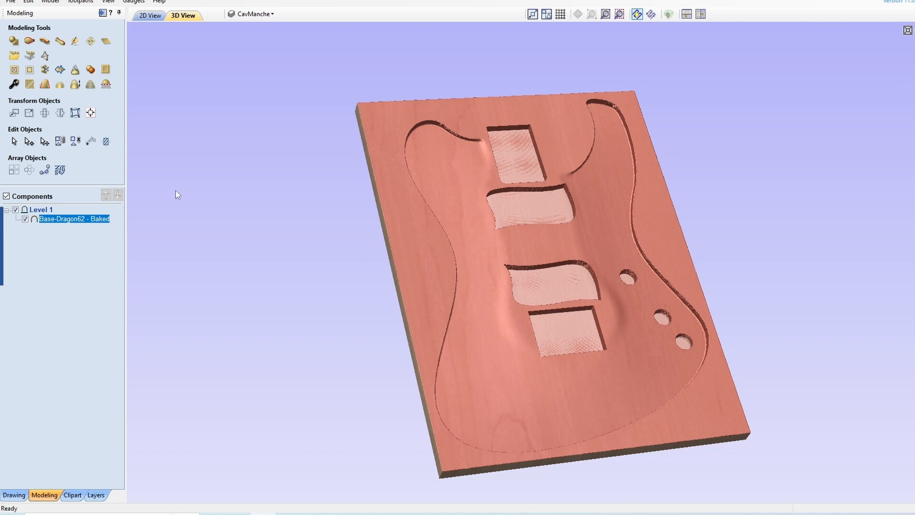
left_click(45, 56)
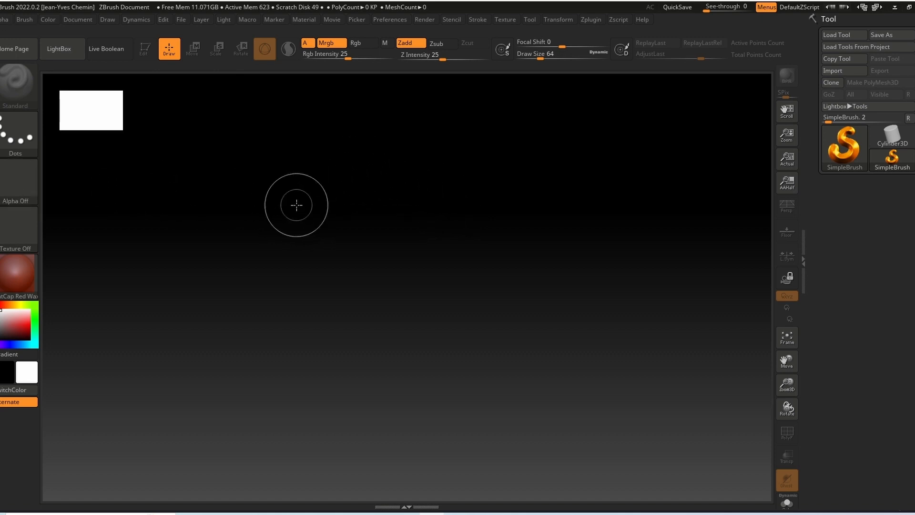
Switch to ZBrush and look through the built-in alphas.
left_click(16, 187)
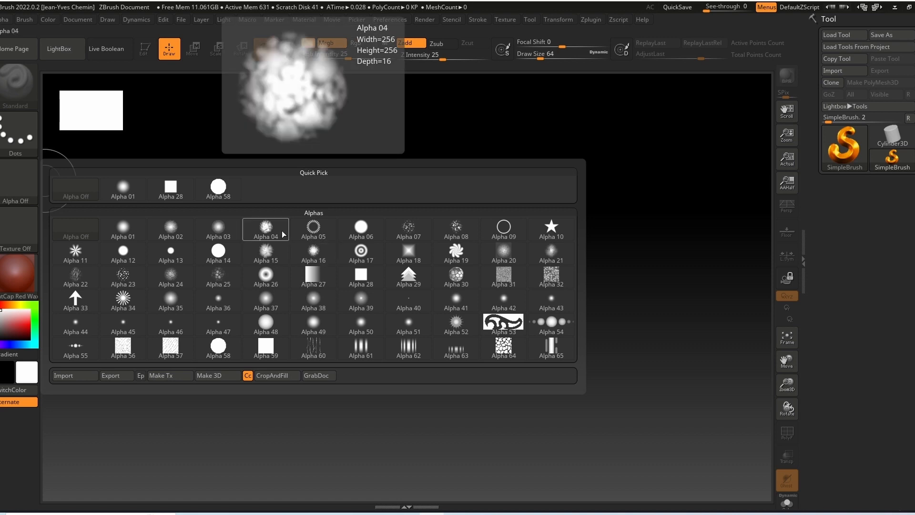
mouse_move(245, 272)
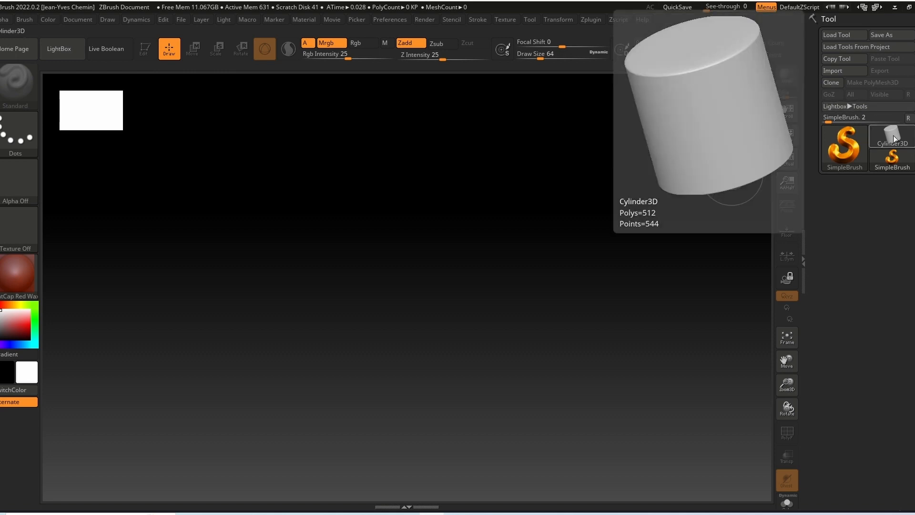
Draw a large Cube3D on the canvas and put it into Edit mode.
left_click(894, 136)
left_click(414, 192)
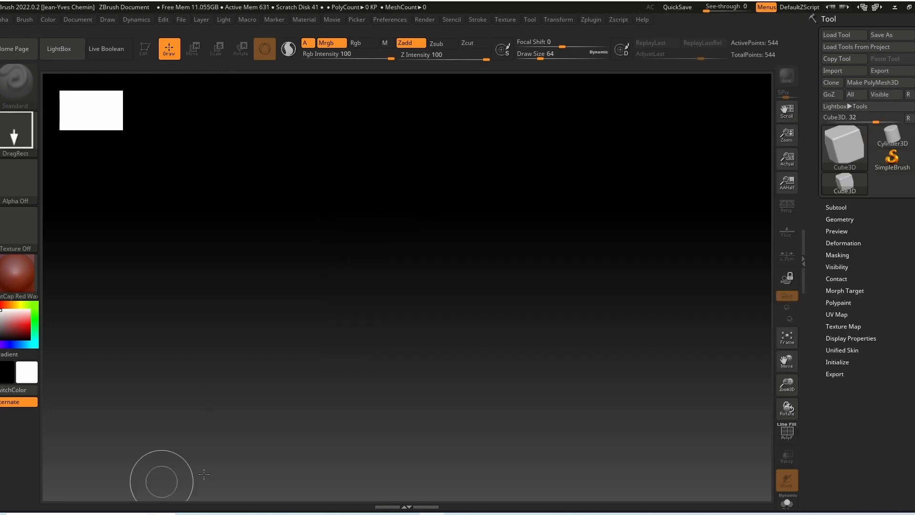
mouse_move(336, 286)
left_mouse_down()
mouse_move(556, 187)
mouse_move(536, 194)
left_mouse_up()
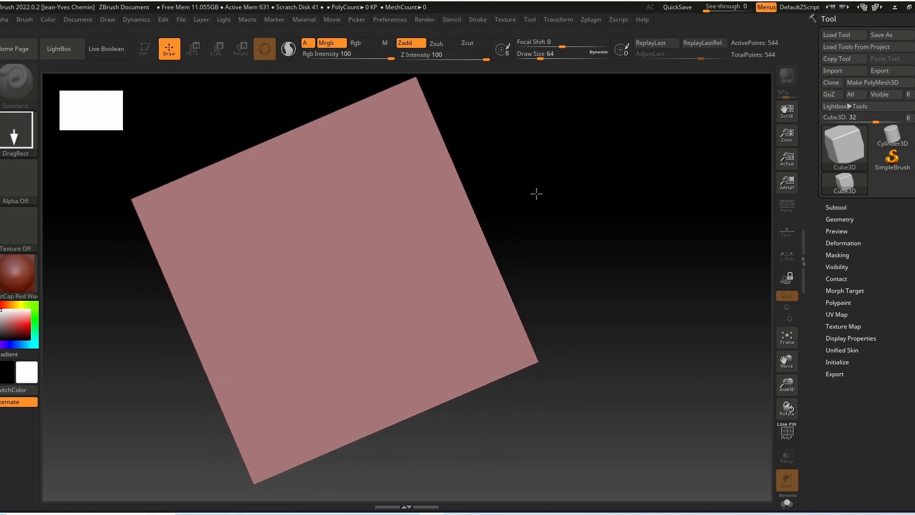
left_click(143, 49)
left_click_drag(672, 237, 599, 274)
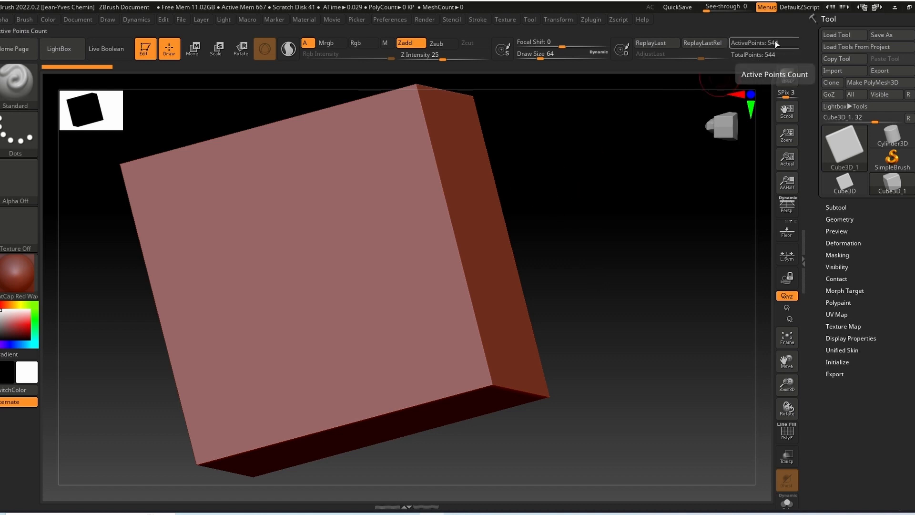
Divide the cube's geometry five times with smoothing on and convert it to a PolyMesh3D.
left_click(848, 219)
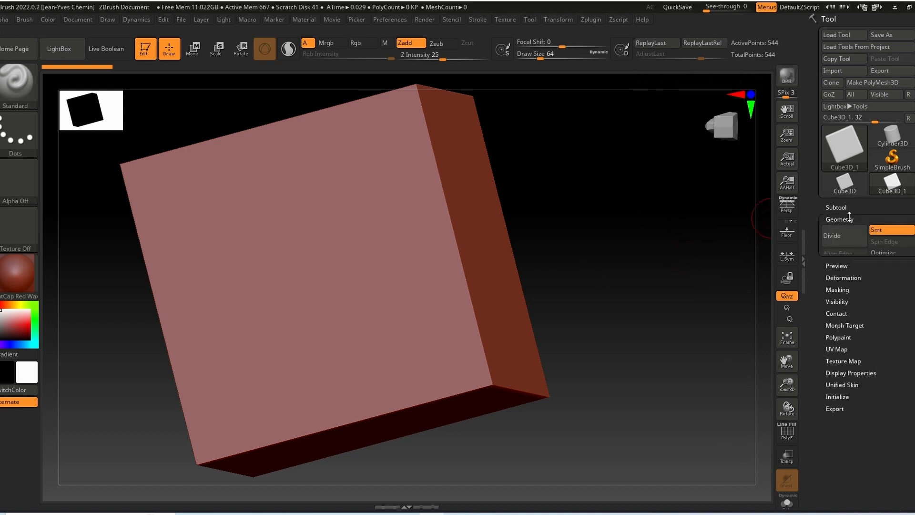
left_click(843, 239)
left_click(843, 239)
left_click(843, 239)
left_click(843, 239)
left_click(843, 240)
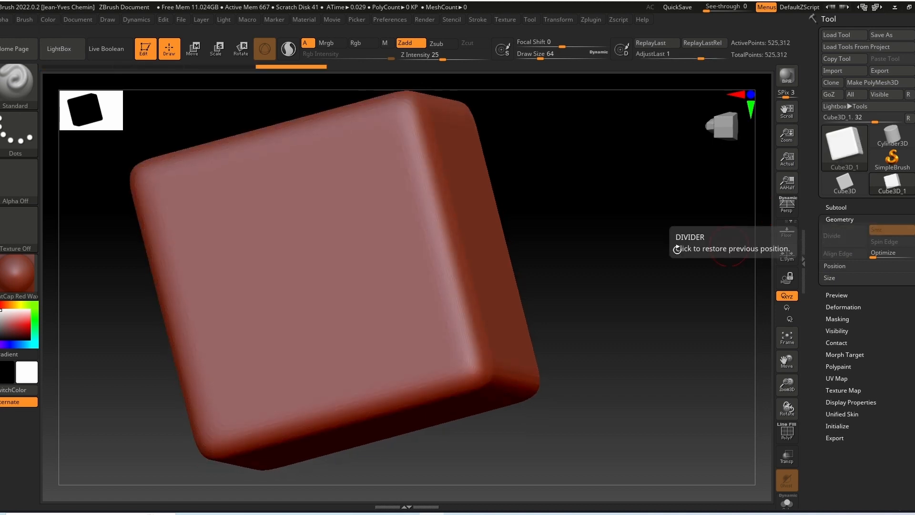
left_click_drag(569, 229, 590, 224)
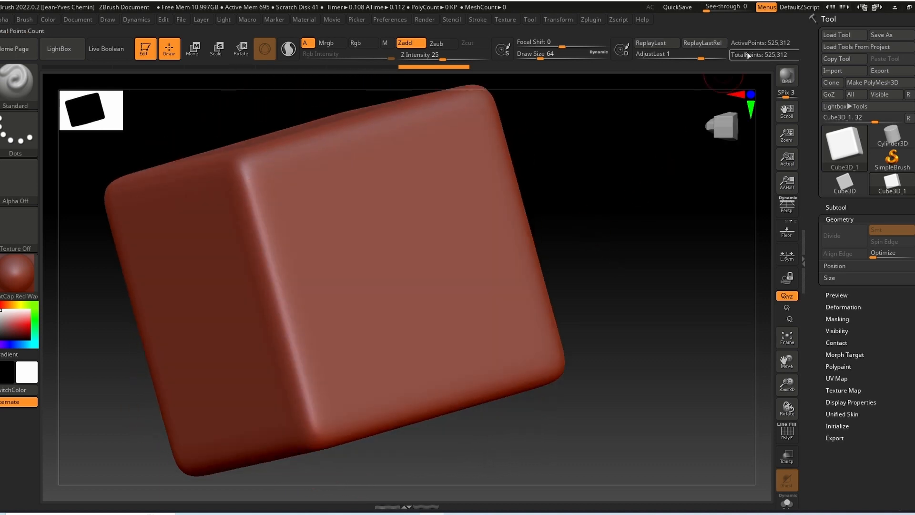
left_click(885, 82)
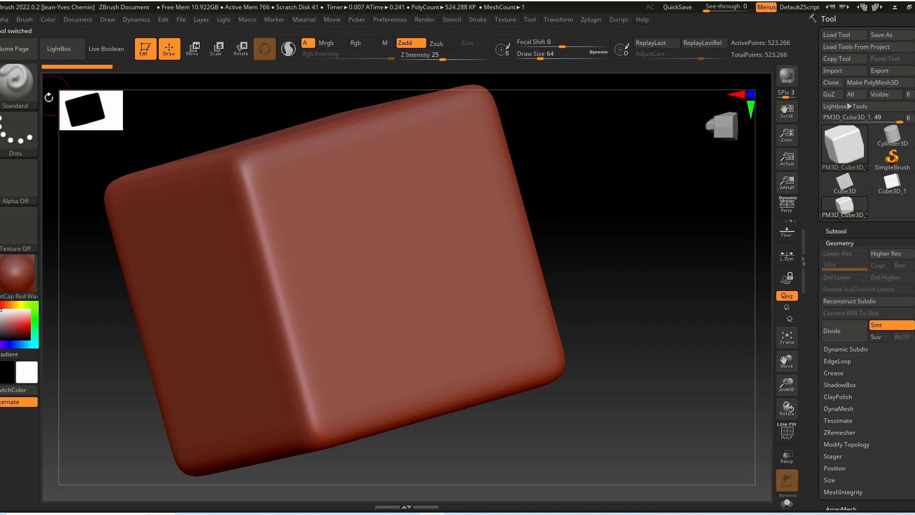
Load the damaged rune alpha Sign_14__Alpha_Damaged from the 300 Runes Damage folder as the current alpha.
left_click(61, 51)
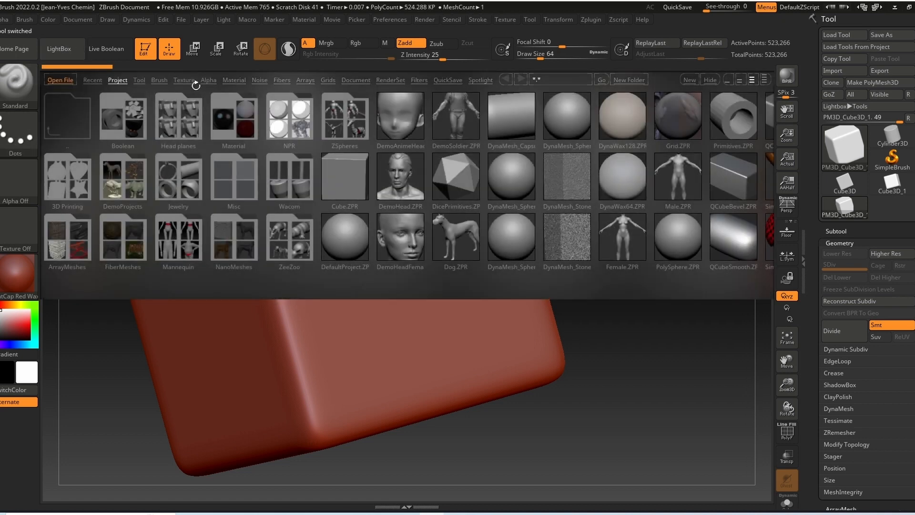
left_click(209, 80)
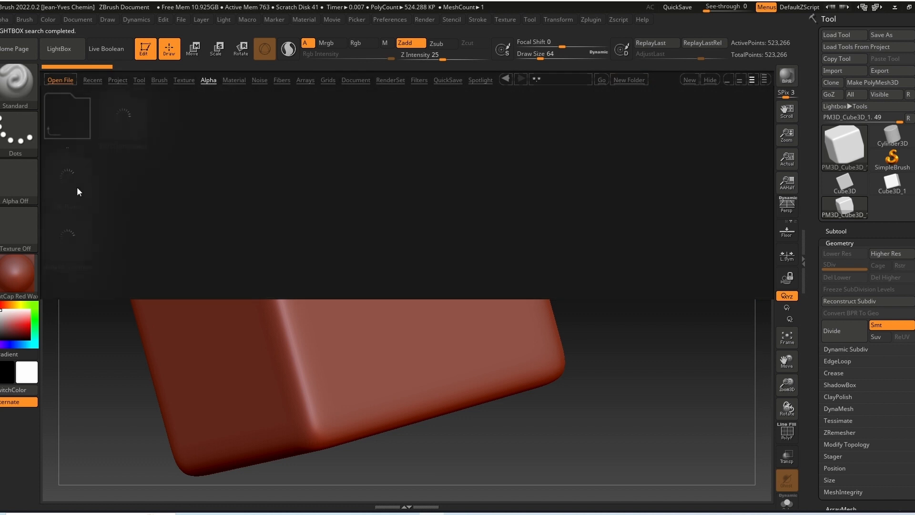
left_click(71, 182)
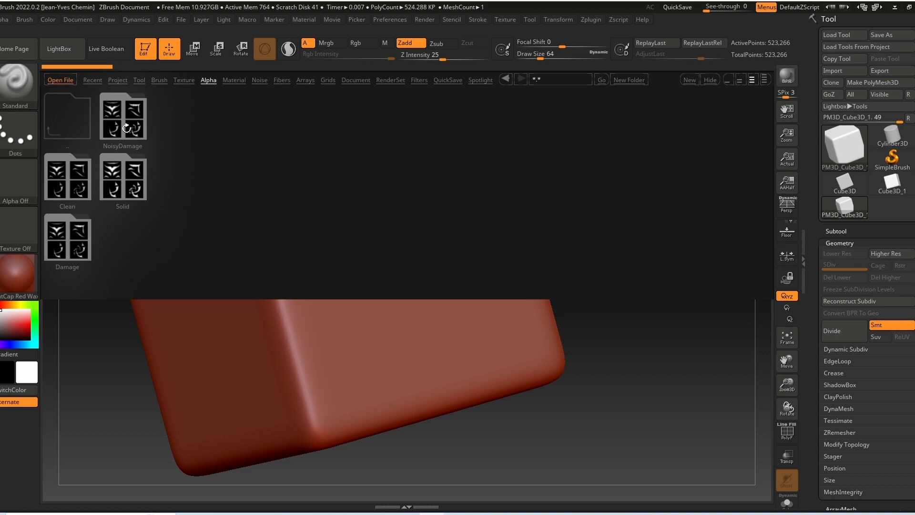
left_click(74, 247)
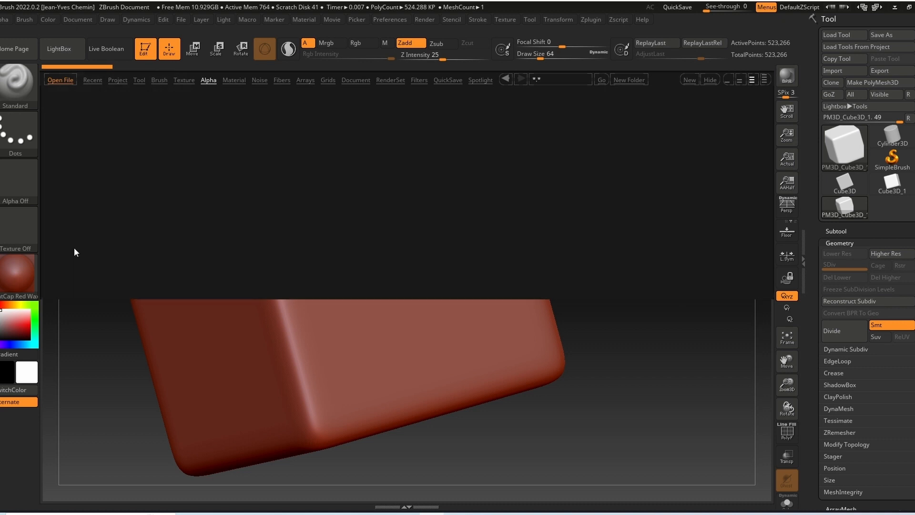
left_click_drag(500, 276, 322, 266)
left_click_drag(616, 277, 505, 172)
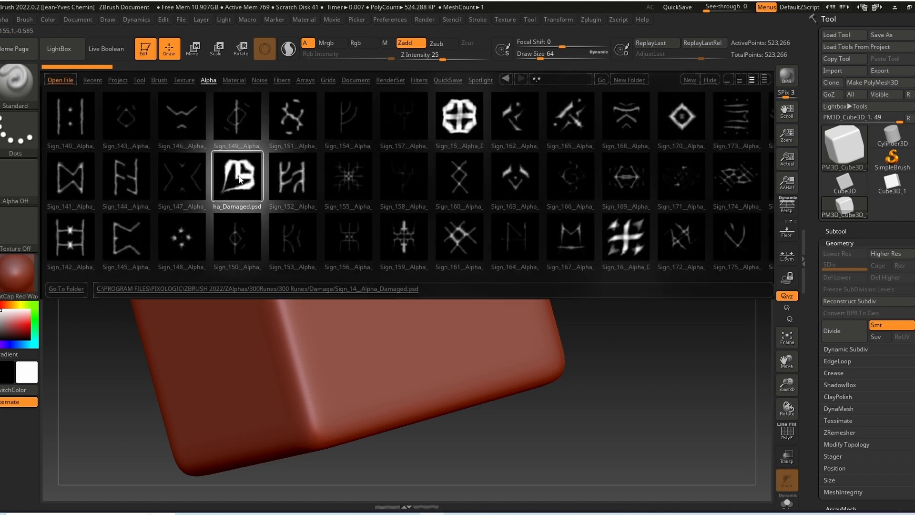
left_click(239, 176)
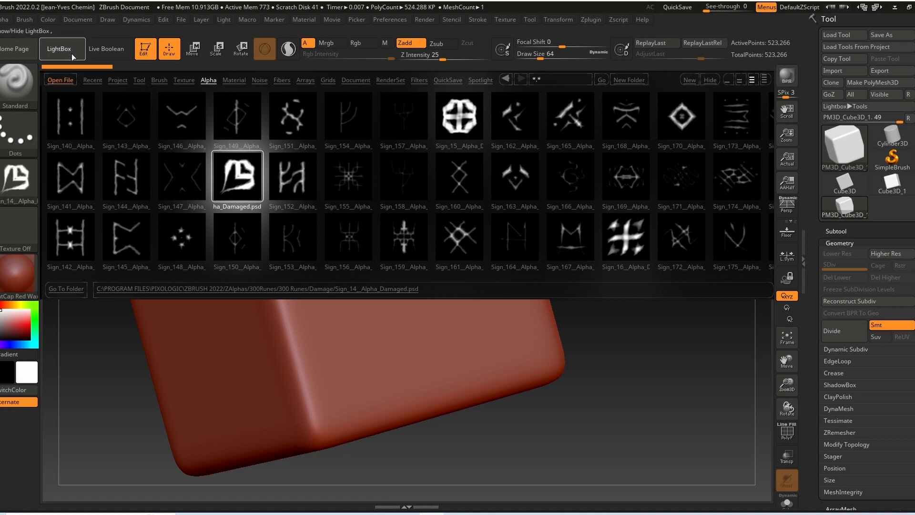
left_click(59, 48)
Set the stroke to DragRect and stamp the rune alpha as a large relief at the centre of one cube face.
left_click(19, 125)
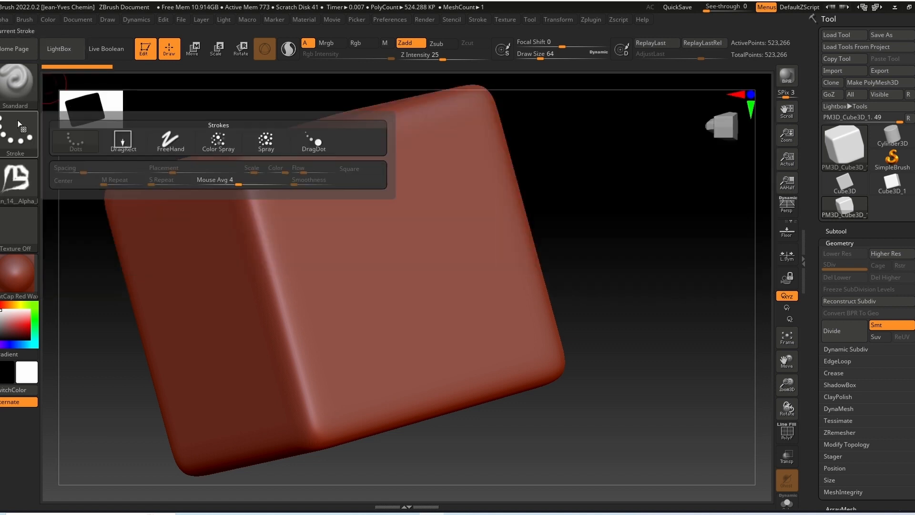
left_click(125, 143)
left_click_drag(589, 194, 568, 207)
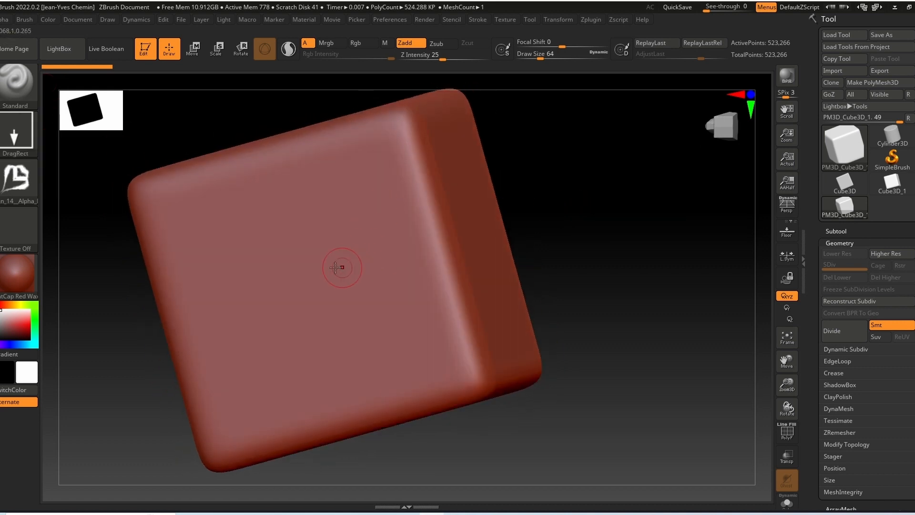
left_click_drag(341, 226, 349, 174)
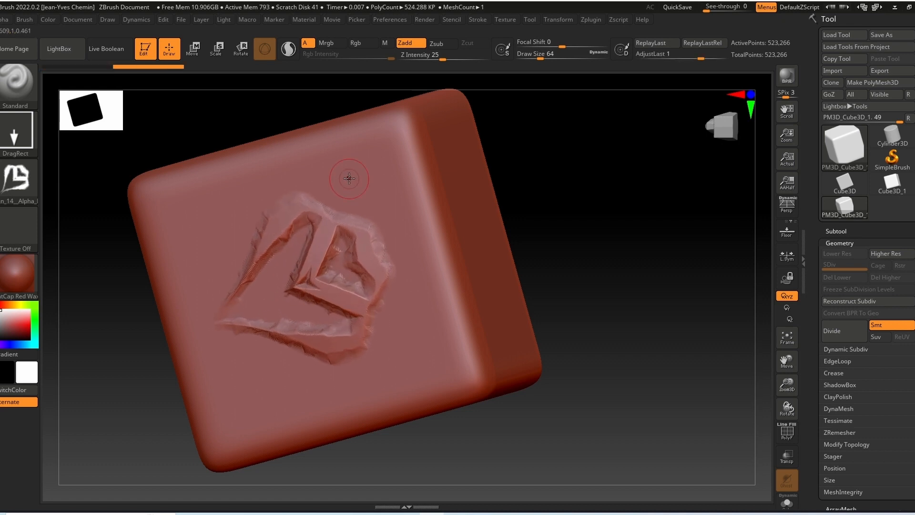
mouse_move(593, 245)
left_mouse_down()
mouse_move(556, 257)
mouse_move(608, 176)
mouse_move(591, 202)
mouse_move(592, 251)
mouse_move(581, 255)
left_mouse_up()
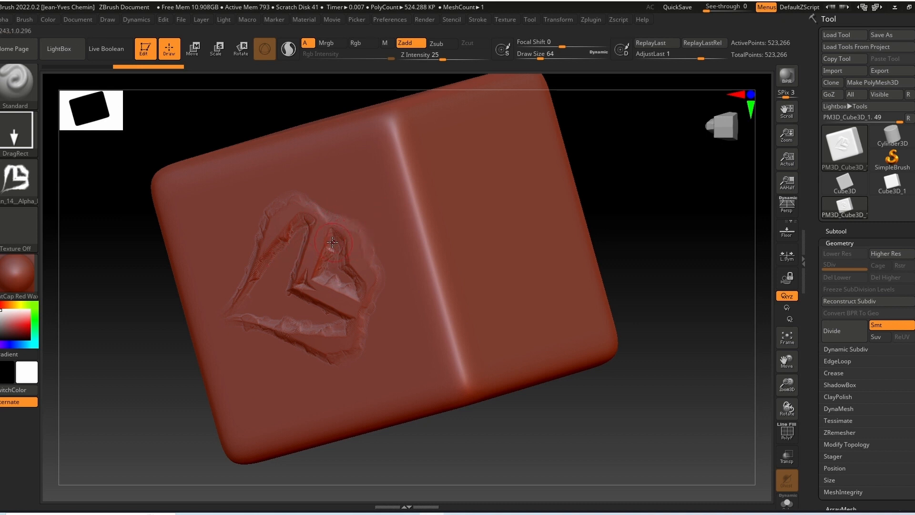
Raise Z Intensity to 55 and Draw Size to about 145, and stamp the rune on a blank cube face.
mouse_move(35, 198)
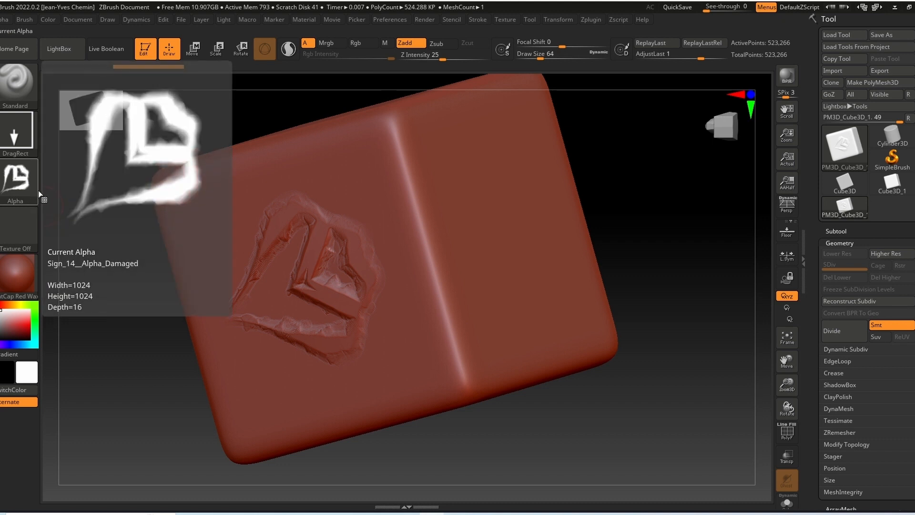
left_click_drag(613, 204, 483, 104)
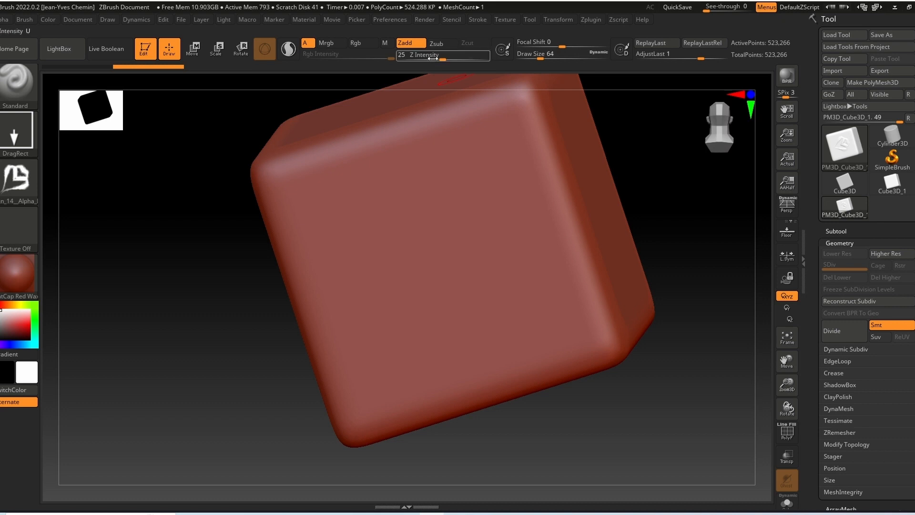
left_click_drag(436, 56, 464, 57)
left_click_drag(541, 58, 552, 58)
left_click_drag(440, 259, 489, 179)
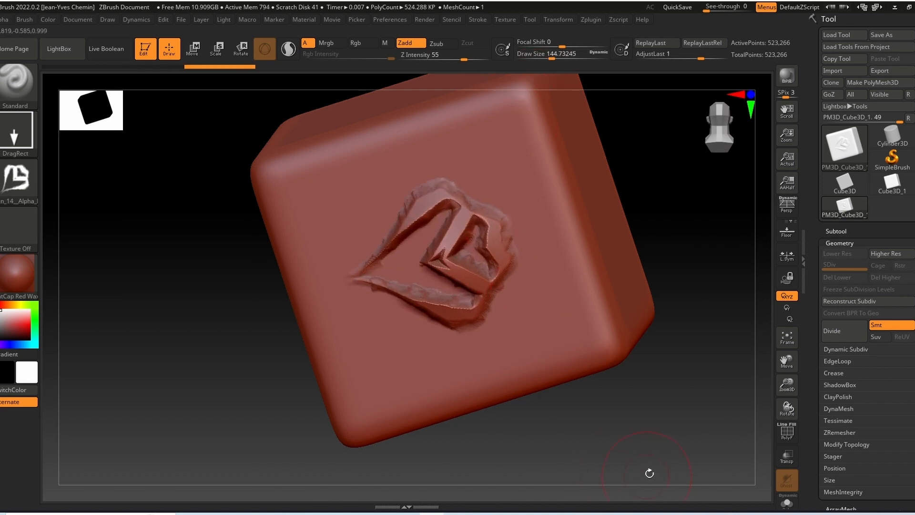
left_click_drag(649, 425, 600, 240)
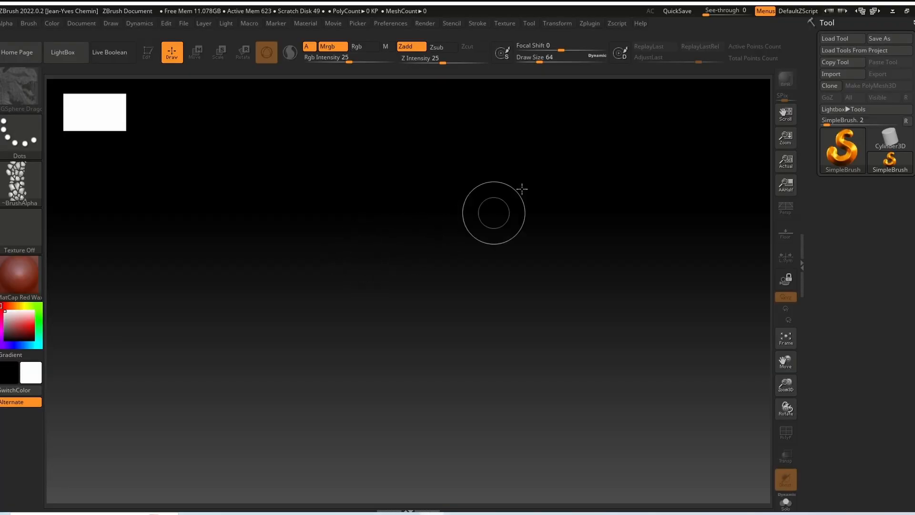
Import the guitar body's Dragon-Base STL file with the 3D Print Hub plugin.
left_click(590, 23)
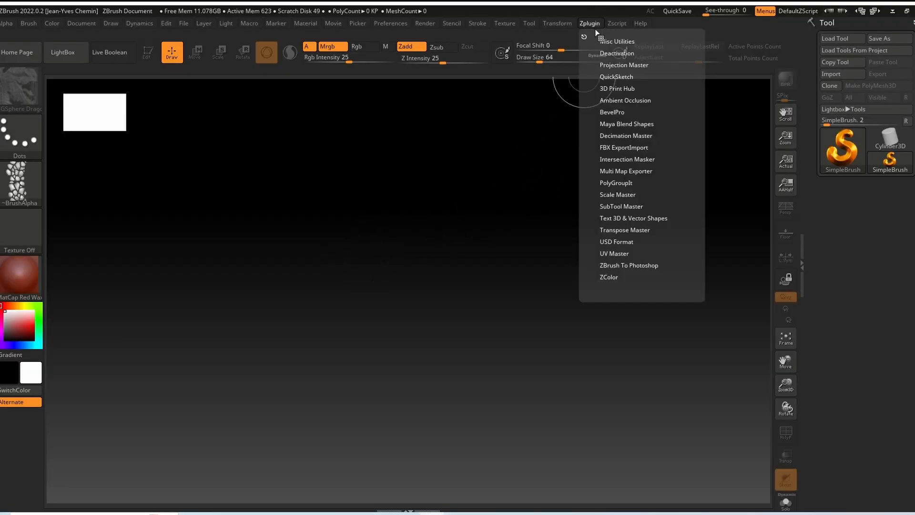
left_click(622, 88)
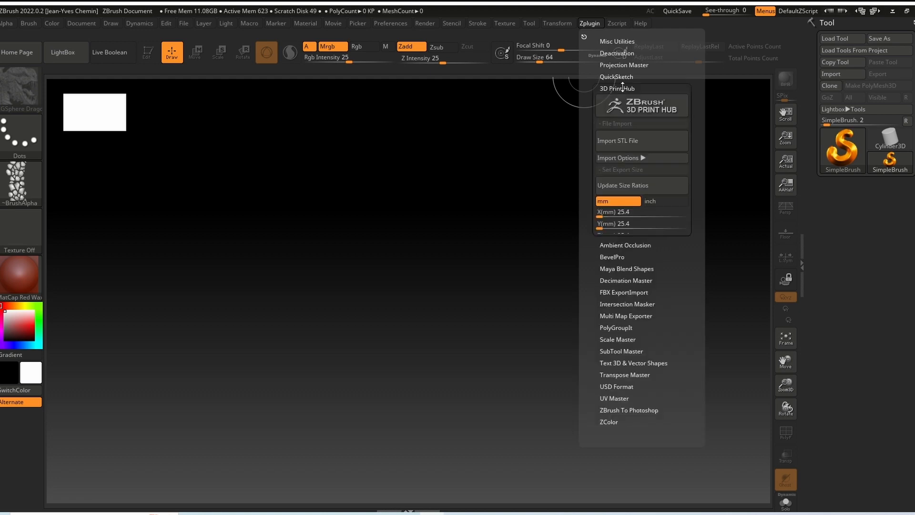
left_click(642, 143)
double_click(245, 154)
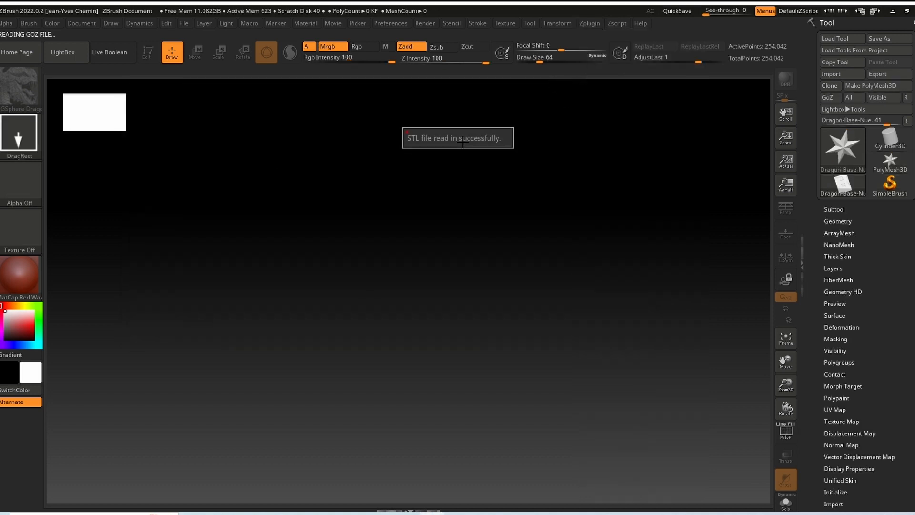
Draw the imported guitar body on the canvas, put it into Edit mode and frame it straight from above.
left_click_drag(333, 317, 431, 274)
key("t")
key("f")
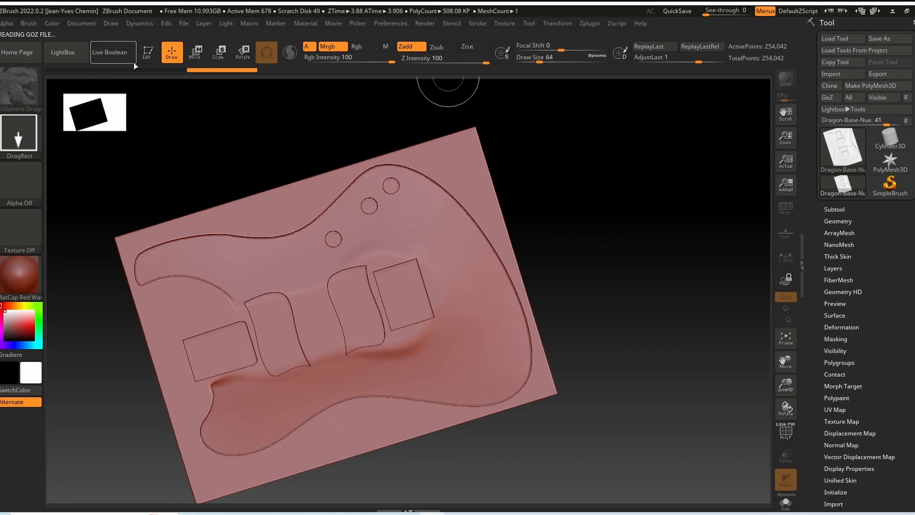
left_click(151, 57)
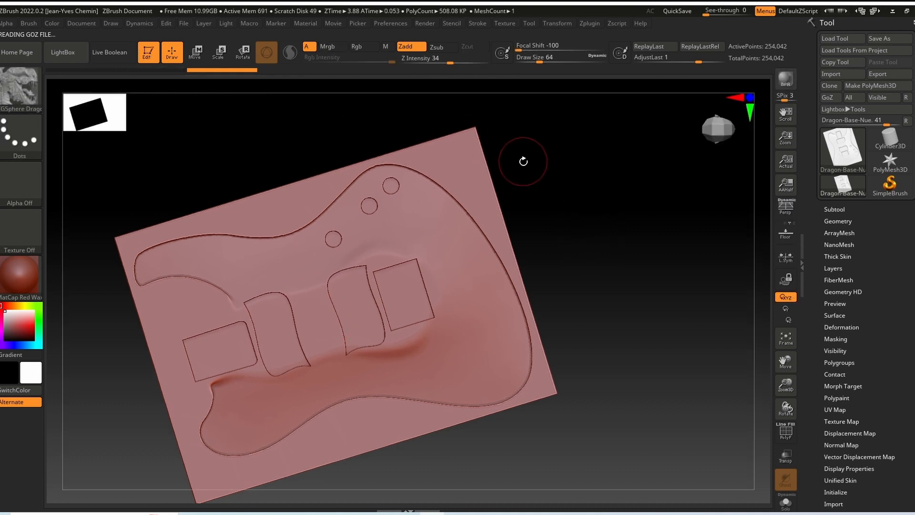
key("f")
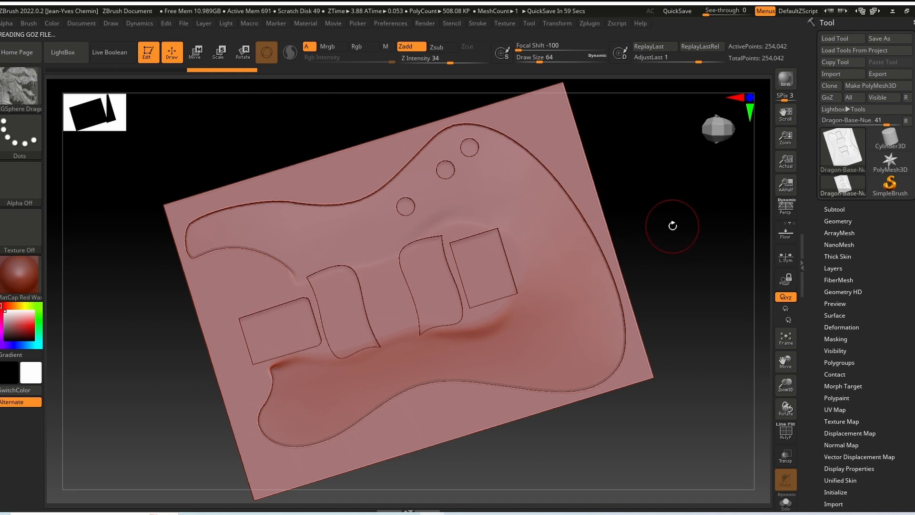
left_click_drag(677, 254, 674, 242, "shift")
key("f")
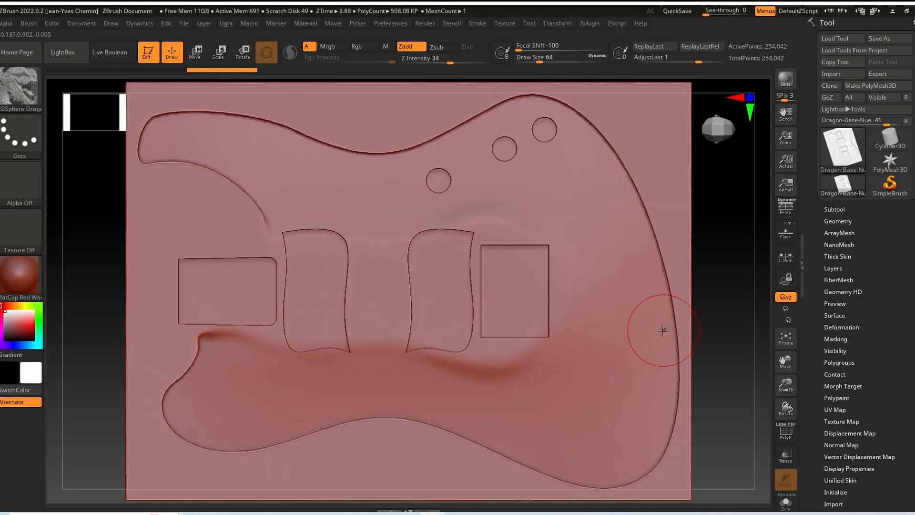
Check the guitar body's polygon wireframe and remesh it with DynaMesh at resolution 2048.
left_click(785, 432)
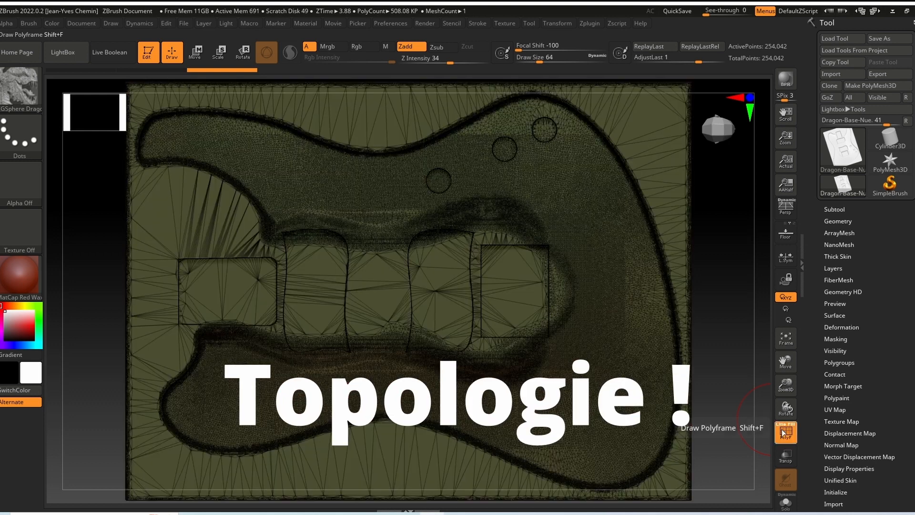
left_click(845, 221)
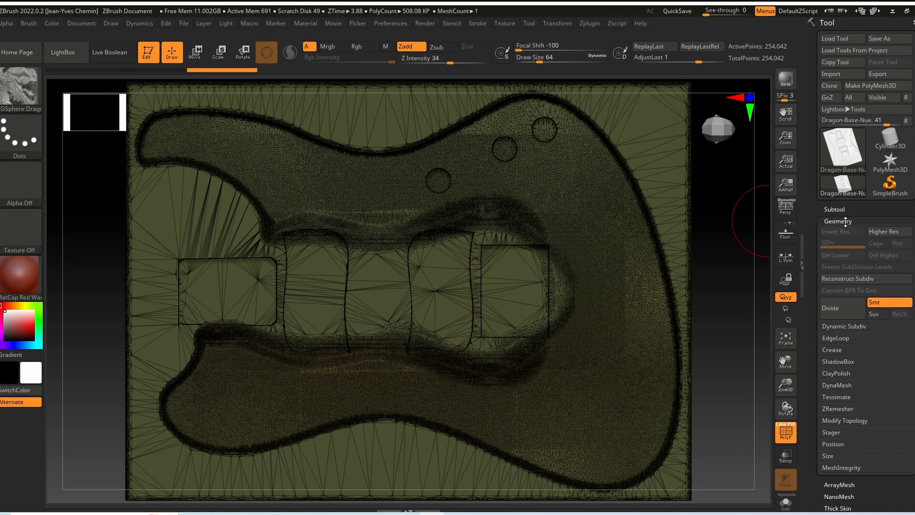
left_click(839, 385)
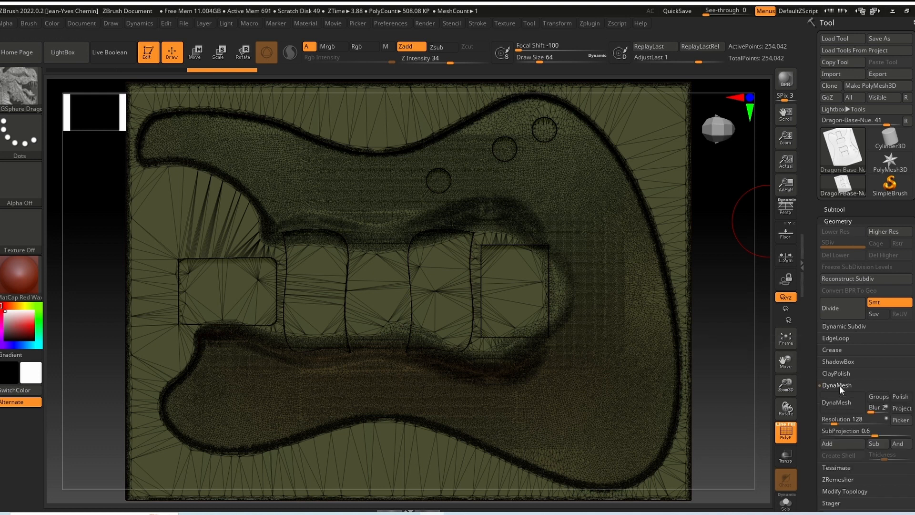
left_click(833, 418)
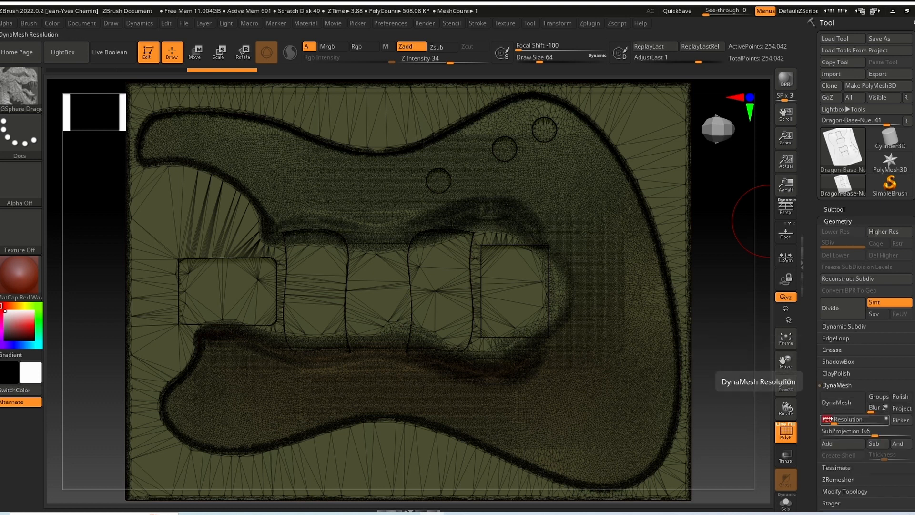
type("2048")
key("Return")
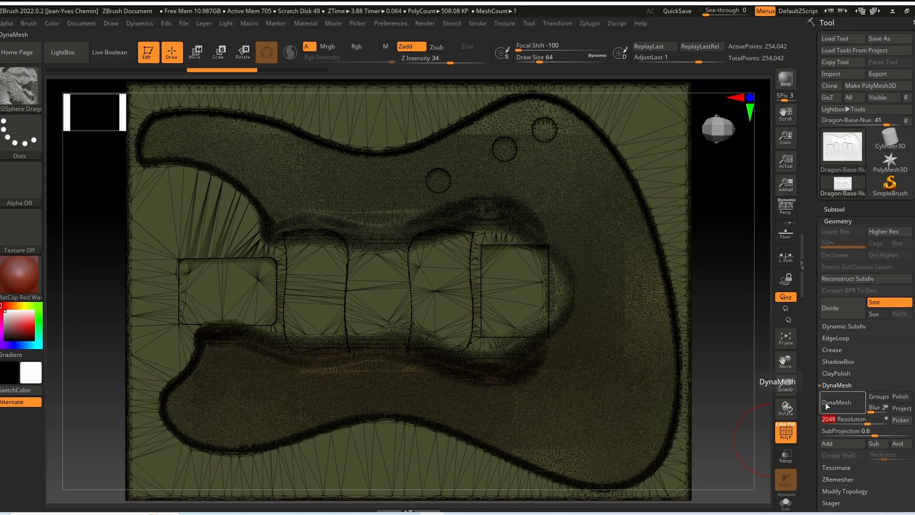
left_click(842, 408)
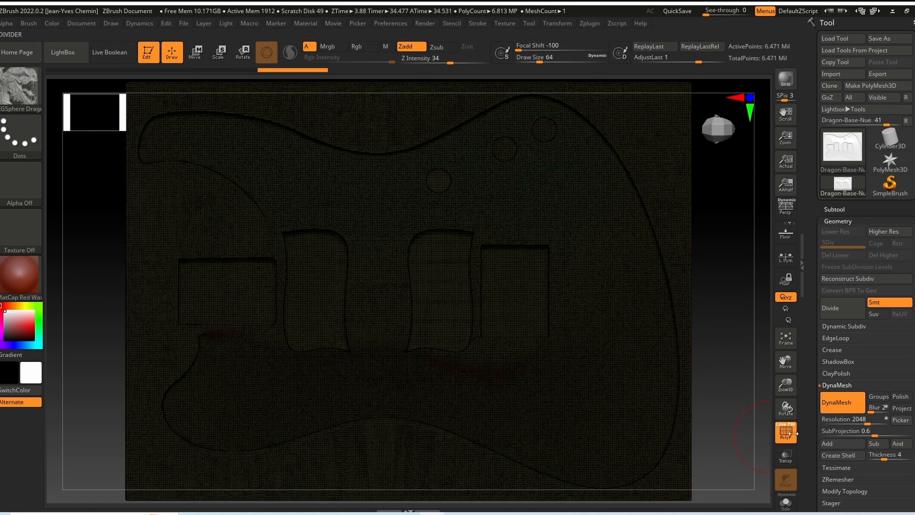
left_click(787, 434)
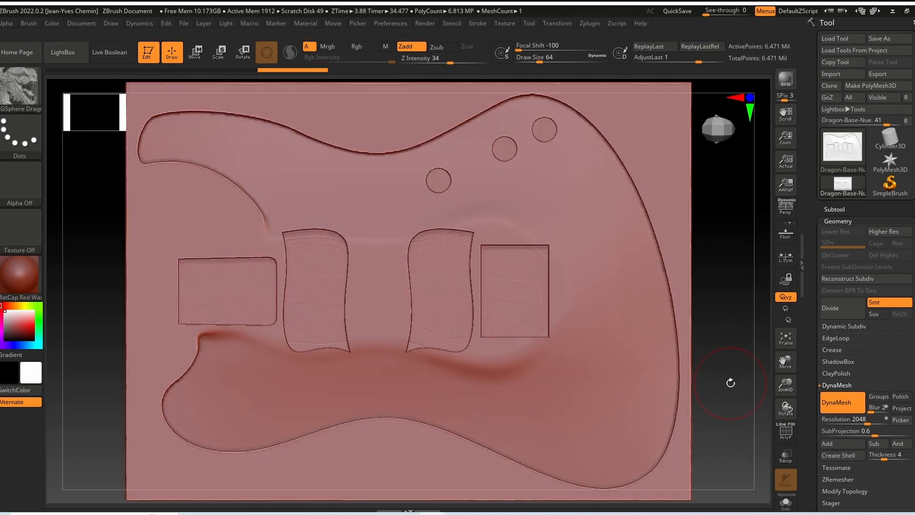
View the plate edge-on and use the SelectRect brush to hide the geometry protruding from its underside.
left_click_drag(731, 384, 730, 265)
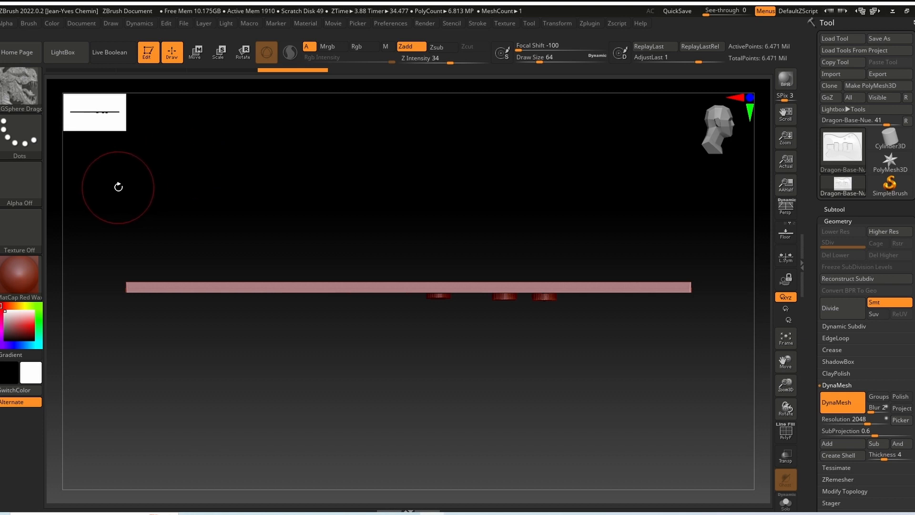
left_click(21, 99)
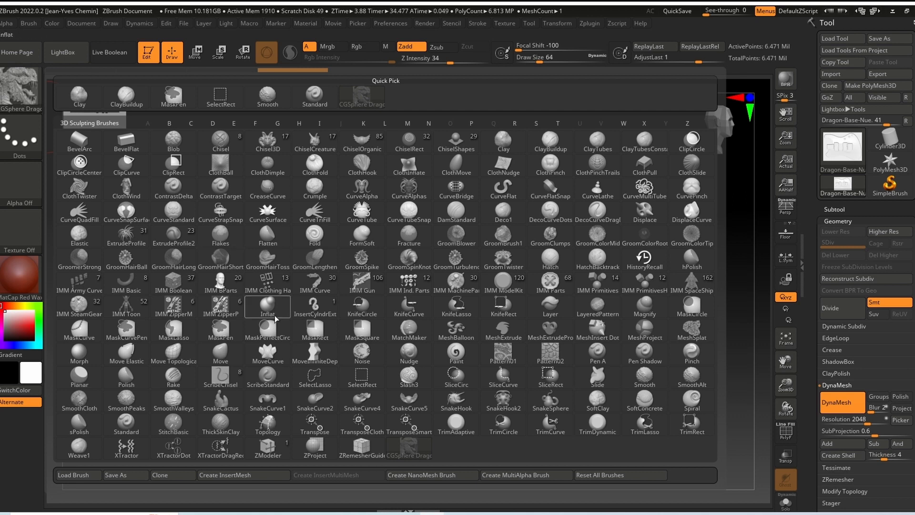
left_click(358, 377)
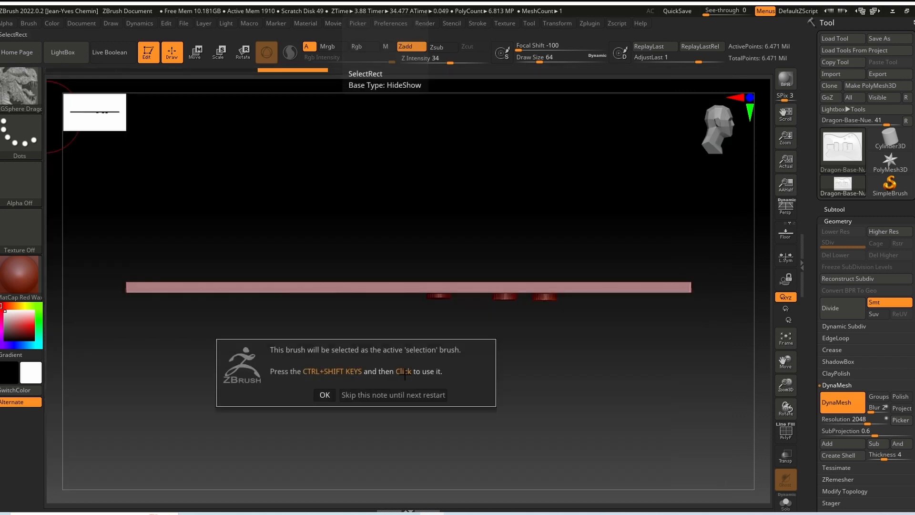
left_click(325, 395)
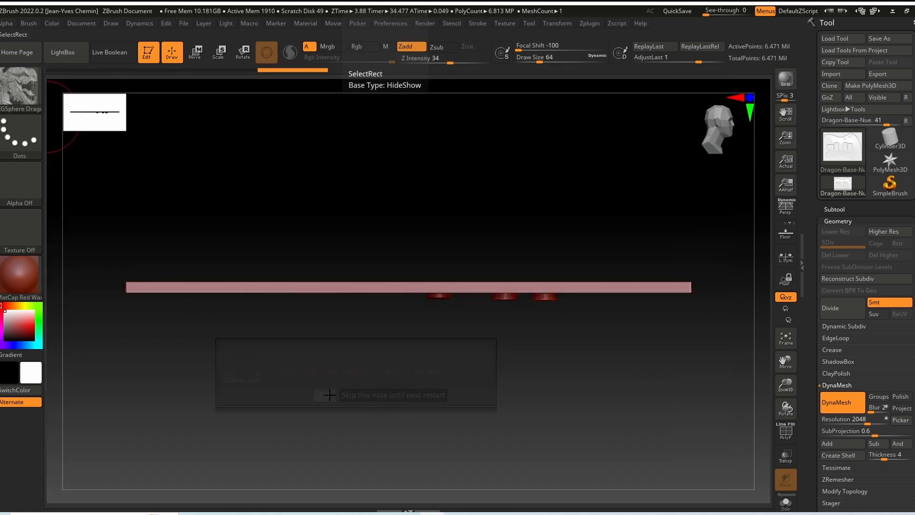
key("ctrl+shift")
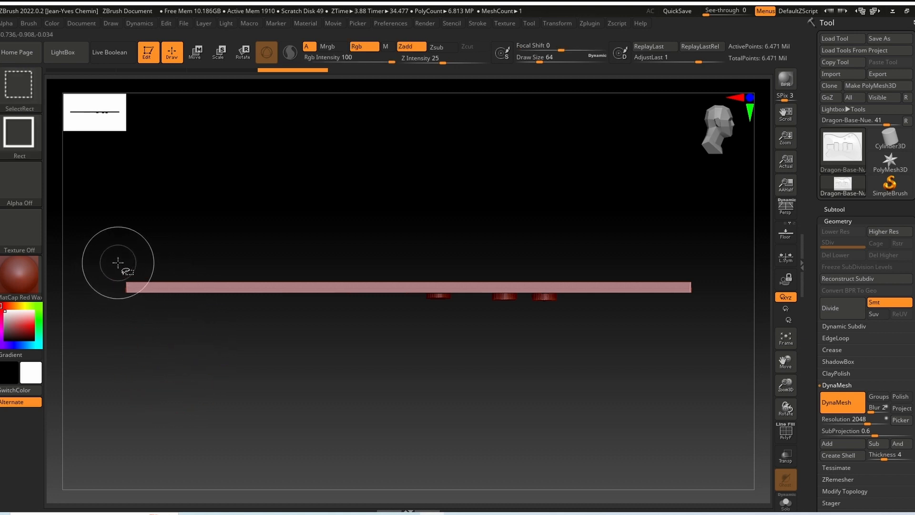
mouse_move(118, 262)
left_mouse_down("ctrl+shift")
mouse_move(203, 296)
mouse_move(501, 280)
mouse_move(714, 291)
left_mouse_up("ctrl+shift")
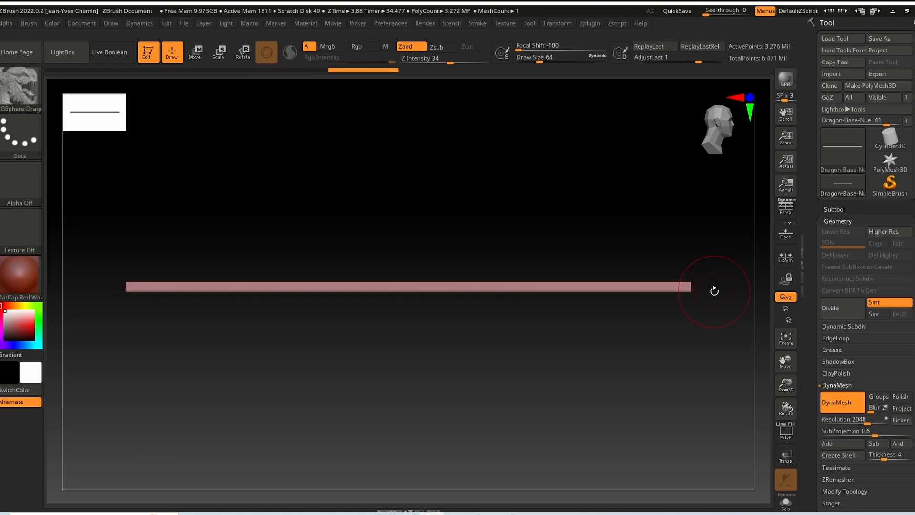
mouse_move(616, 212)
left_mouse_down()
mouse_move(622, 267)
mouse_move(620, 215)
left_mouse_up()
left_click(844, 384)
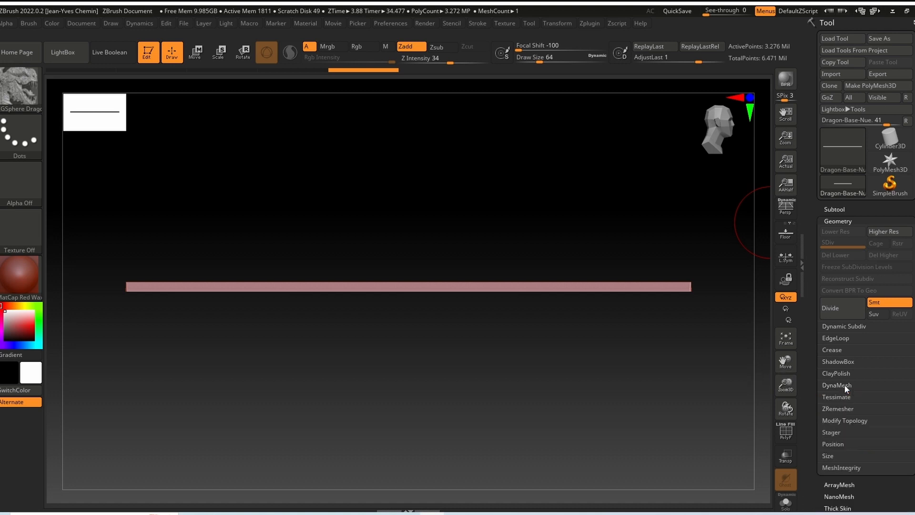
Delete the hidden underside geometry from the guitar body mesh and turn the plate back to face the view.
left_click(863, 423)
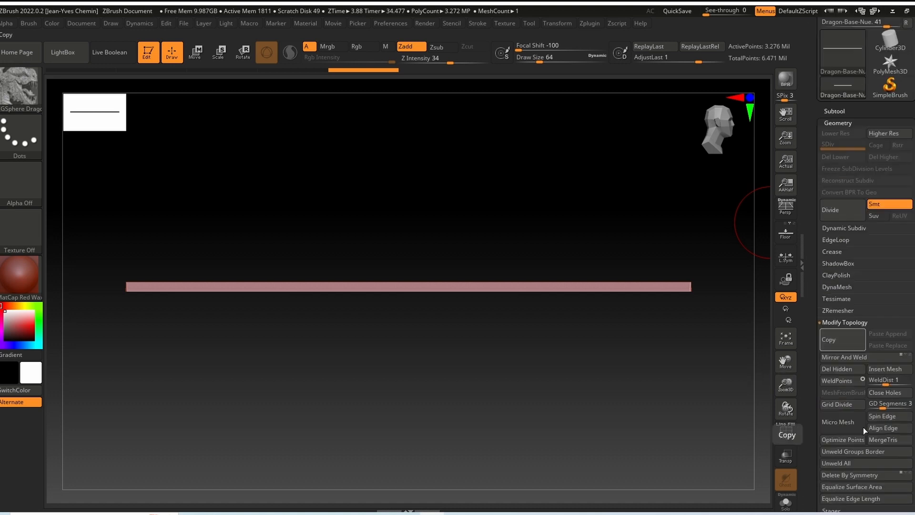
left_click(834, 369)
left_click_drag(688, 217, 730, 258)
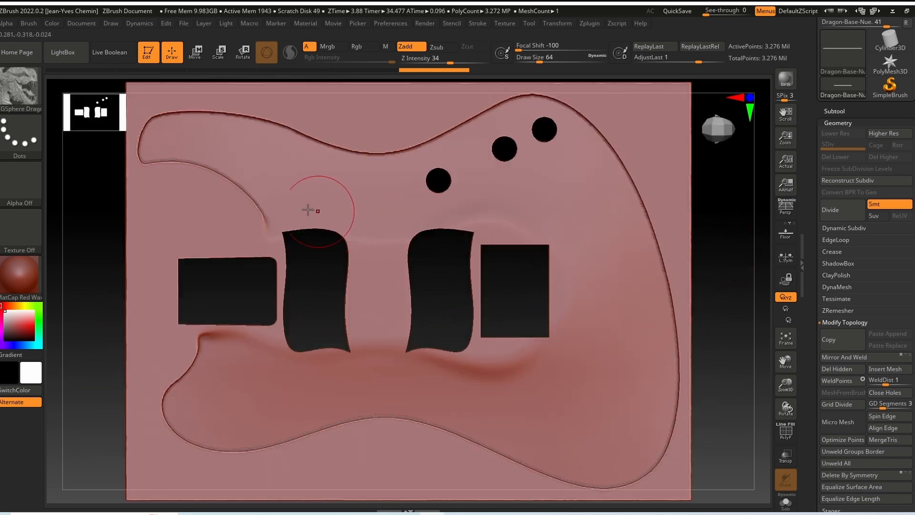
Try the ReflectOrange material on the guitar body, then apply Green Metallic instead.
left_click(21, 281)
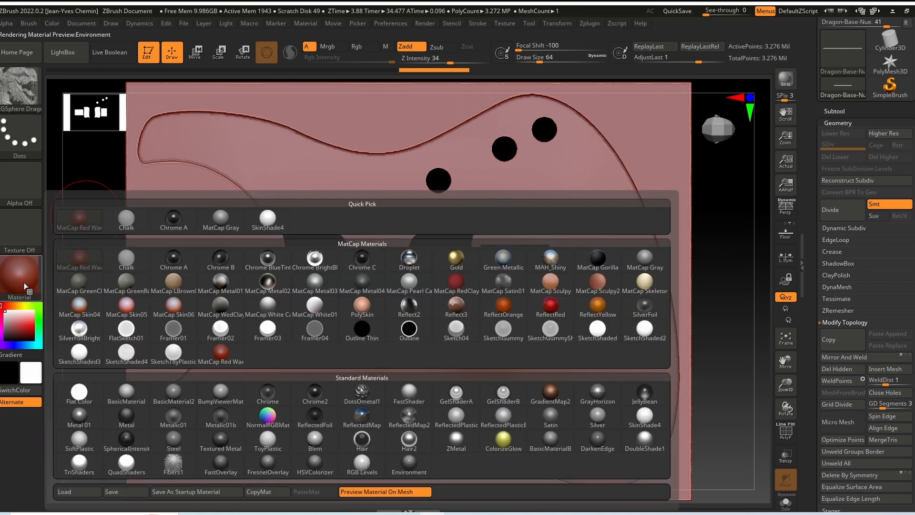
left_click(517, 308)
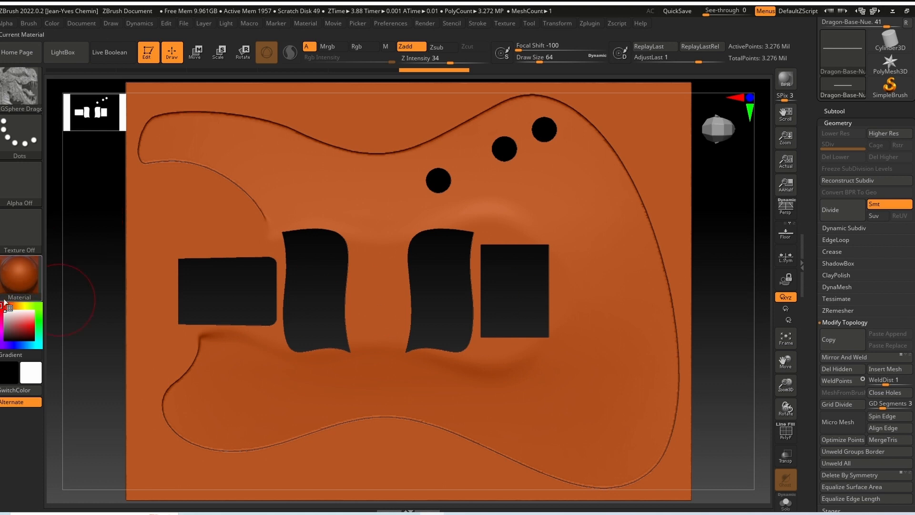
left_click(14, 285)
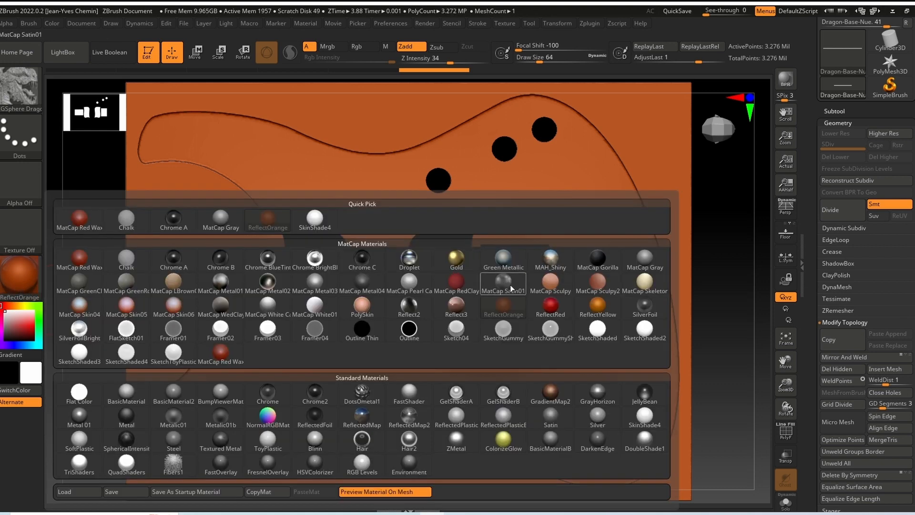
mouse_move(510, 285)
left_click(504, 260)
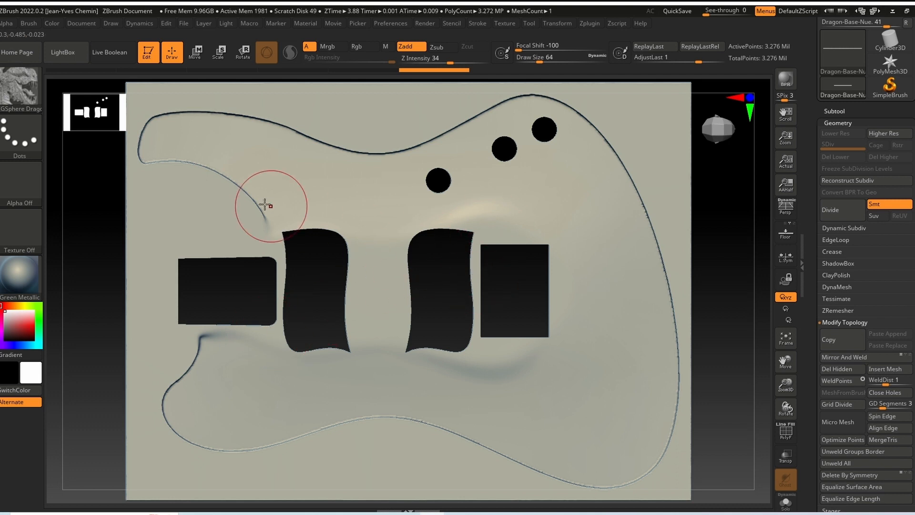
Load ~BrushAlpha into the sculpting brush and stroke a border of small pebble-like scales around the two pickup cavities.
left_click(19, 180)
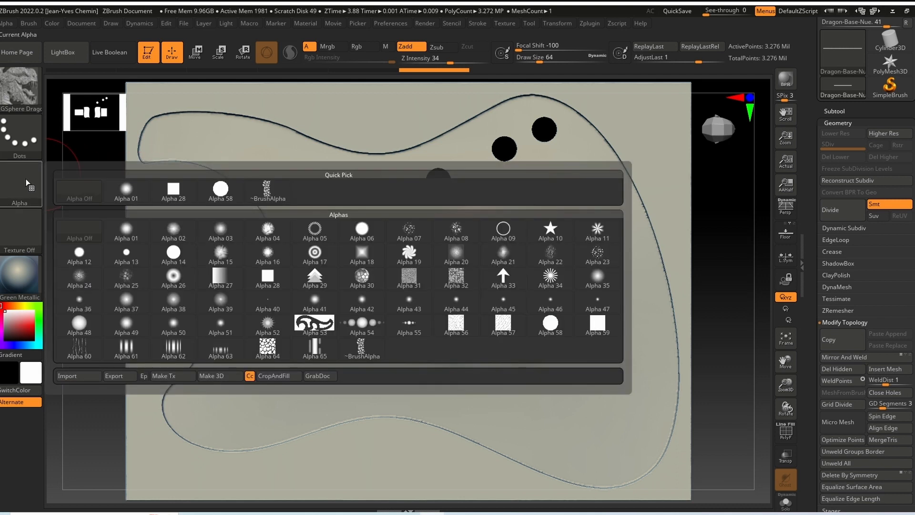
left_click(267, 191)
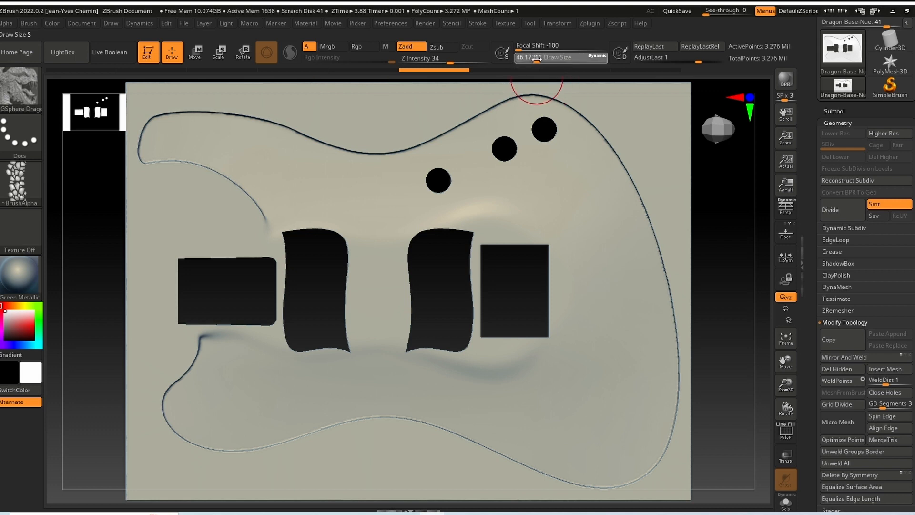
mouse_move(282, 264)
left_mouse_down()
mouse_move(278, 329)
mouse_move(267, 349)
mouse_move(329, 373)
mouse_move(367, 368)
mouse_move(375, 272)
mouse_move(363, 198)
mouse_move(279, 200)
mouse_move(267, 214)
left_mouse_up()
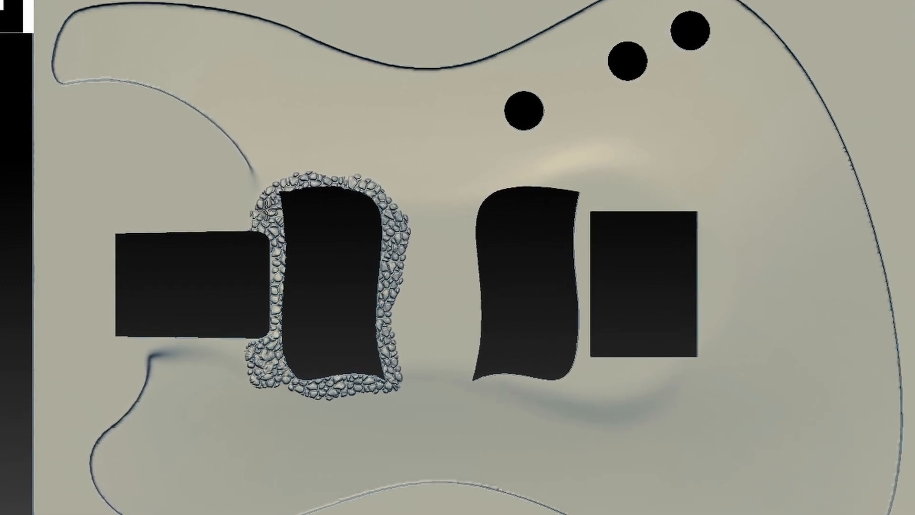
mouse_move(484, 201)
left_mouse_down()
mouse_move(491, 183)
mouse_move(593, 181)
mouse_move(596, 208)
mouse_move(616, 227)
mouse_move(624, 368)
mouse_move(642, 383)
mouse_move(605, 397)
mouse_move(512, 394)
mouse_move(528, 266)
left_mouse_up()
left_click_drag(529, 186, 573, 161)
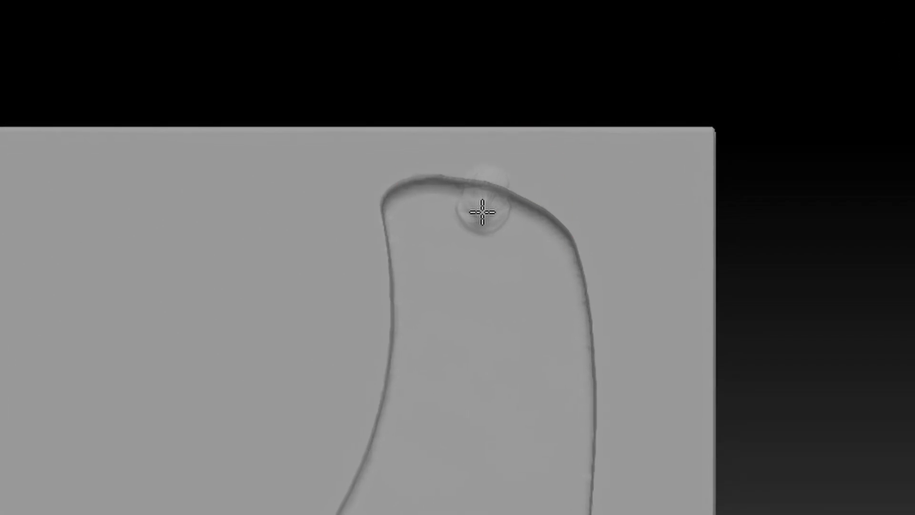
Stamp a row of overlapping ridge scales down the guitar body's narrow horn with the DragDot stroke at draw size 40.
left_click(476, 256)
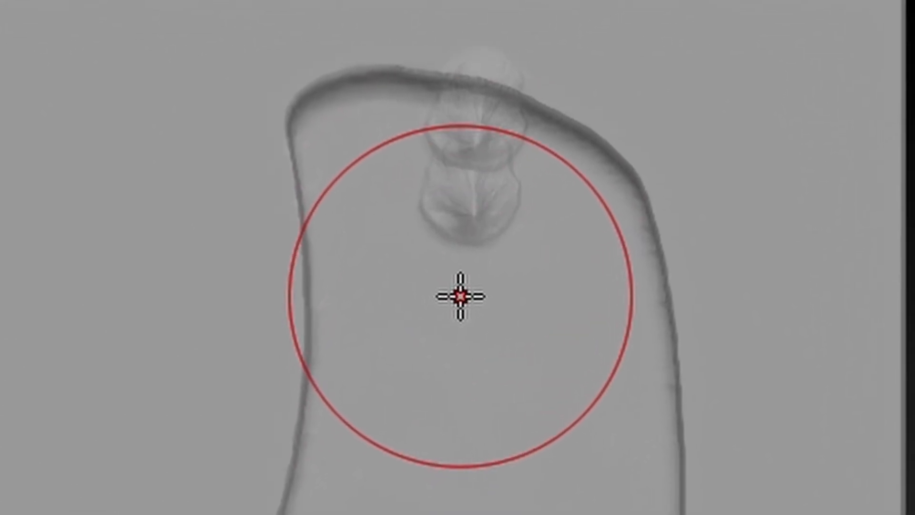
left_click(460, 296)
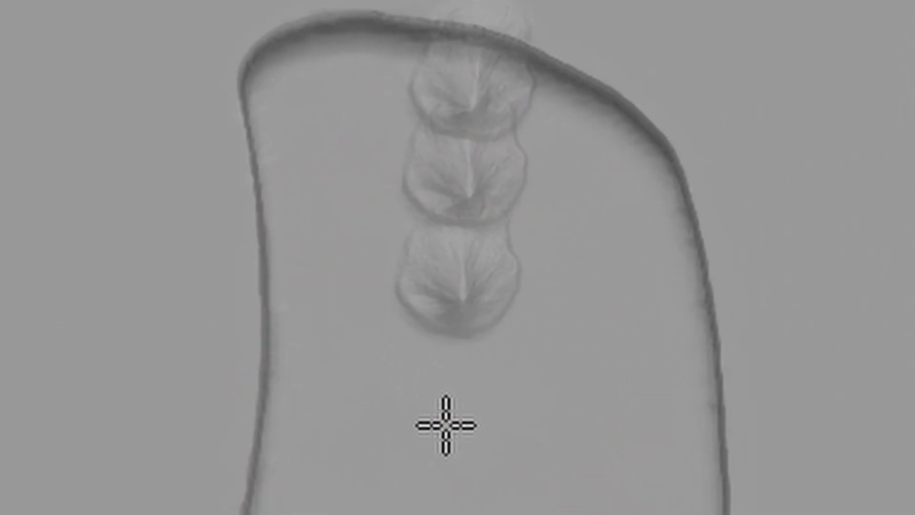
left_click(446, 424)
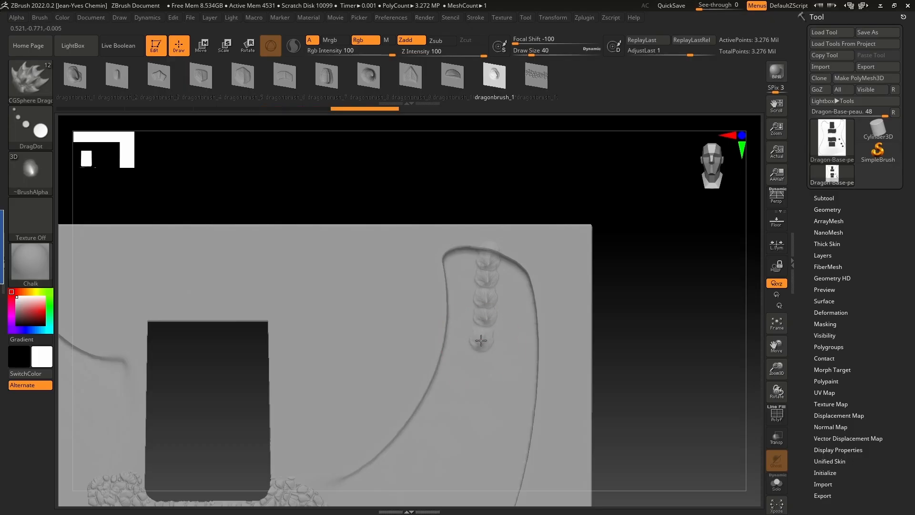
left_click(479, 355)
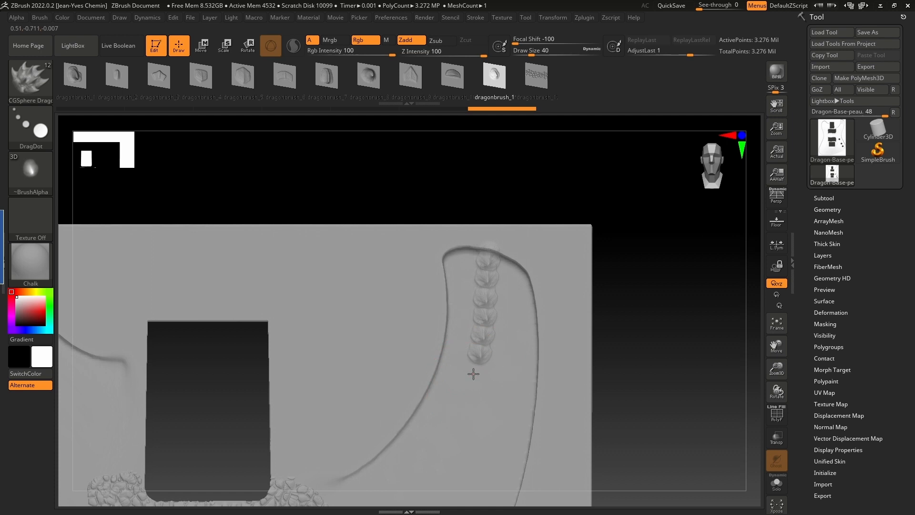
left_click(460, 417)
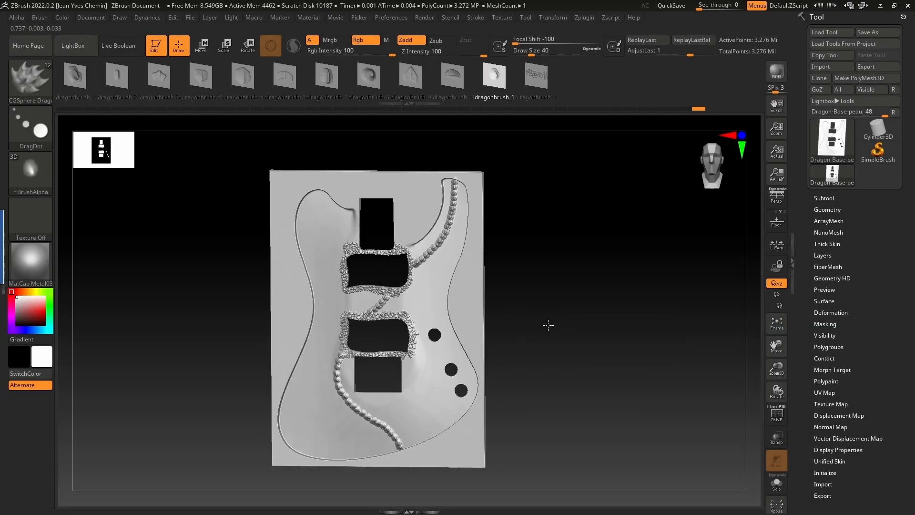
Stamp smaller dragonbrush_4 scales at draw size 20 in a column along the inner side of the horn's scale ridge.
mouse_move(549, 325)
left_mouse_down()
mouse_move(542, 317)
mouse_move(549, 313)
left_mouse_up()
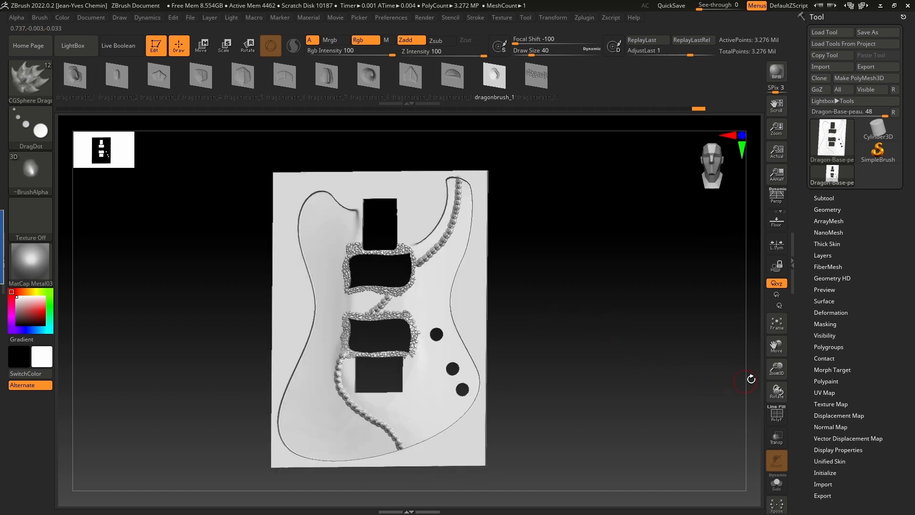
left_click_drag(784, 372, 913, 395)
mouse_move(777, 391)
left_mouse_down()
mouse_move(791, 388)
mouse_move(778, 389)
left_mouse_up()
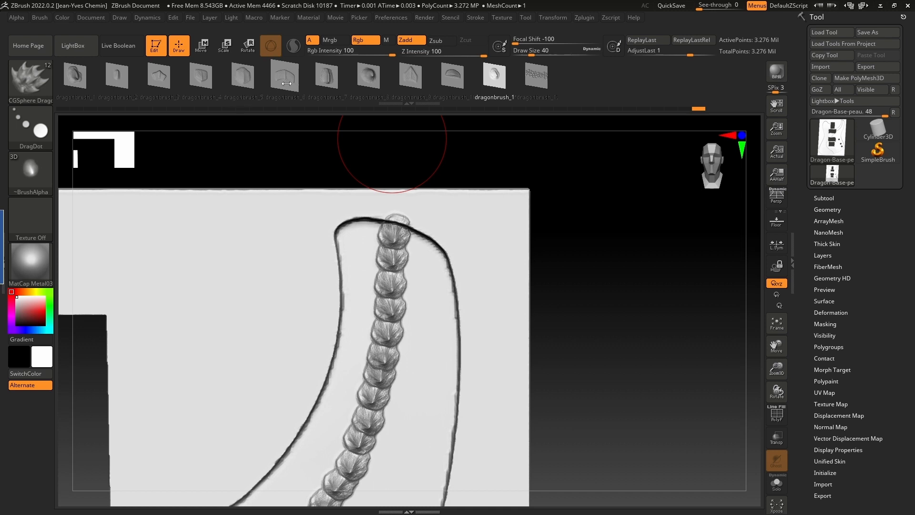
left_click(199, 77)
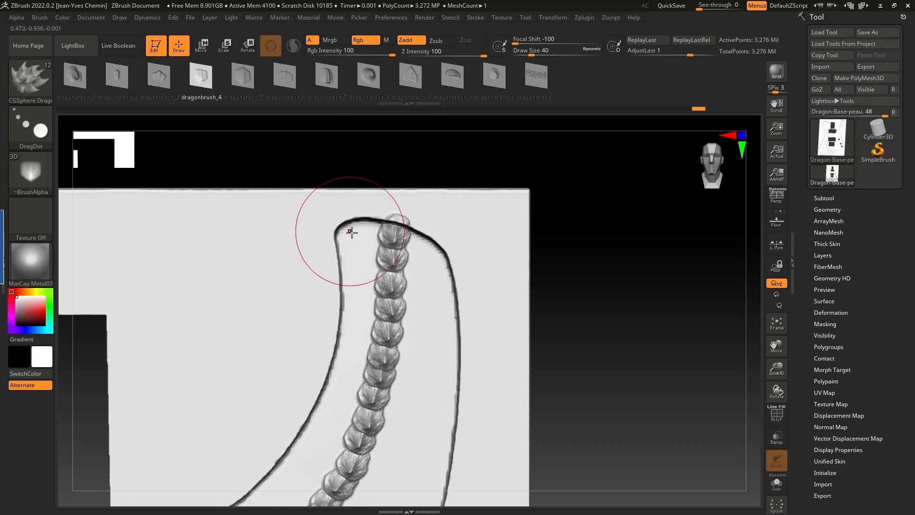
mouse_move(363, 233)
left_mouse_down()
mouse_move(370, 228)
mouse_move(362, 237)
left_mouse_up()
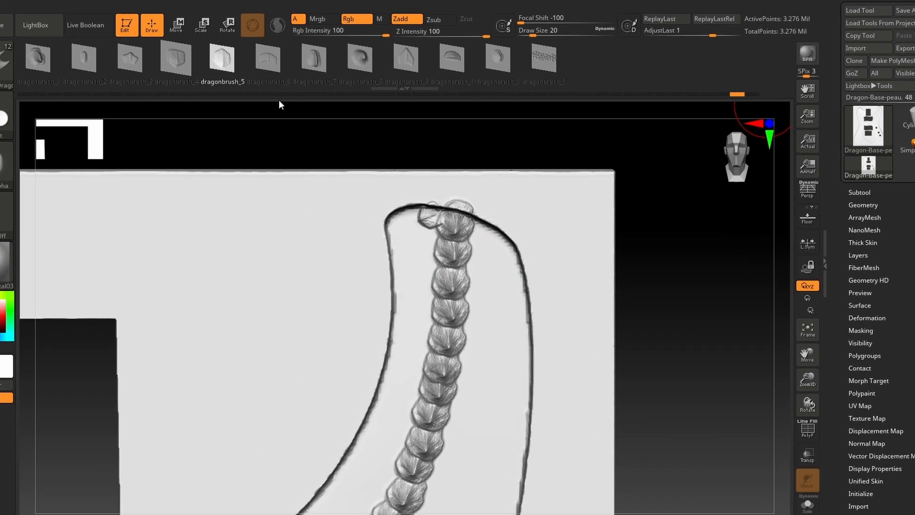
left_click(201, 77)
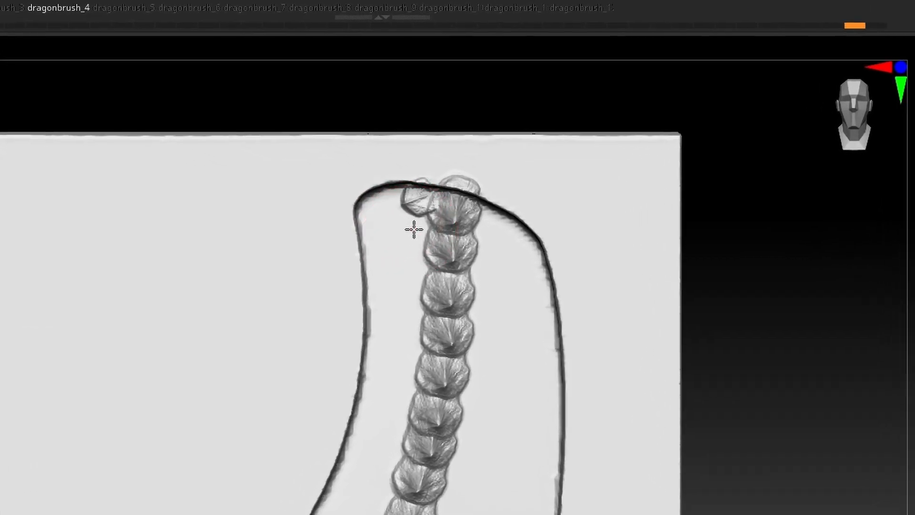
left_click(417, 230)
left_click(409, 261)
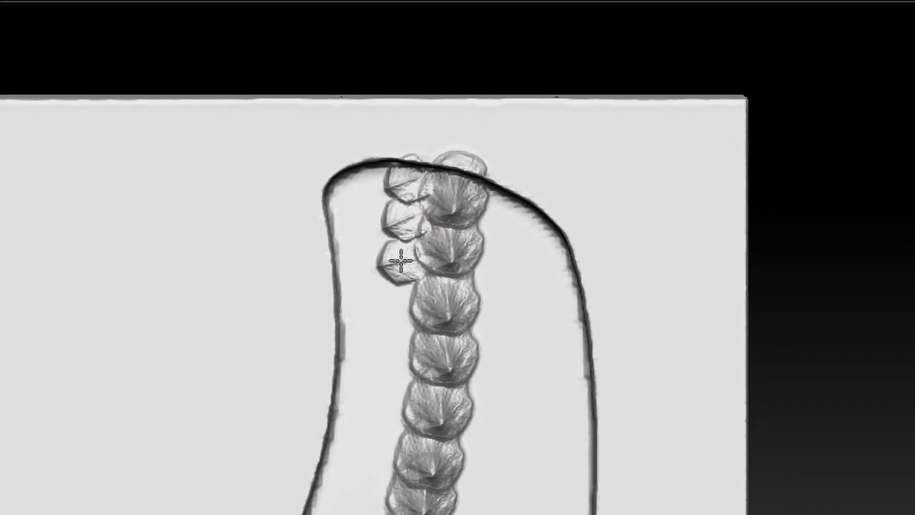
left_click(395, 309)
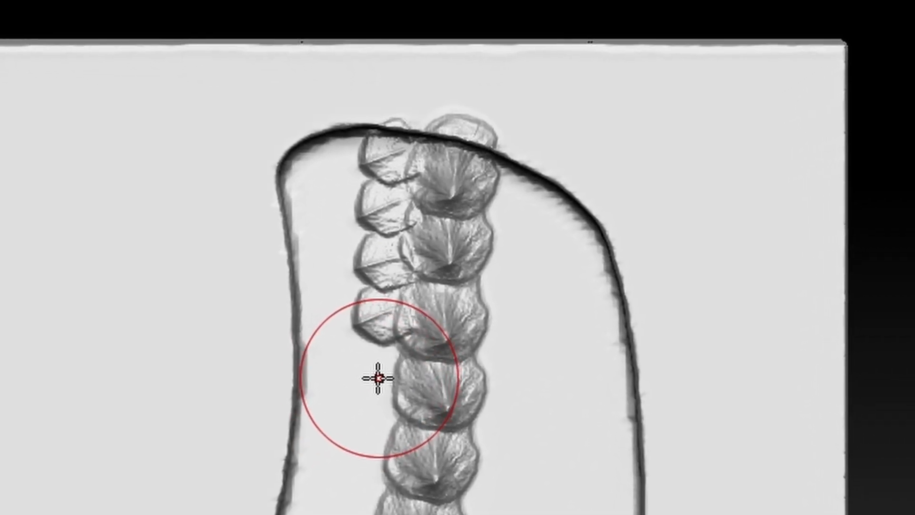
left_click(389, 365)
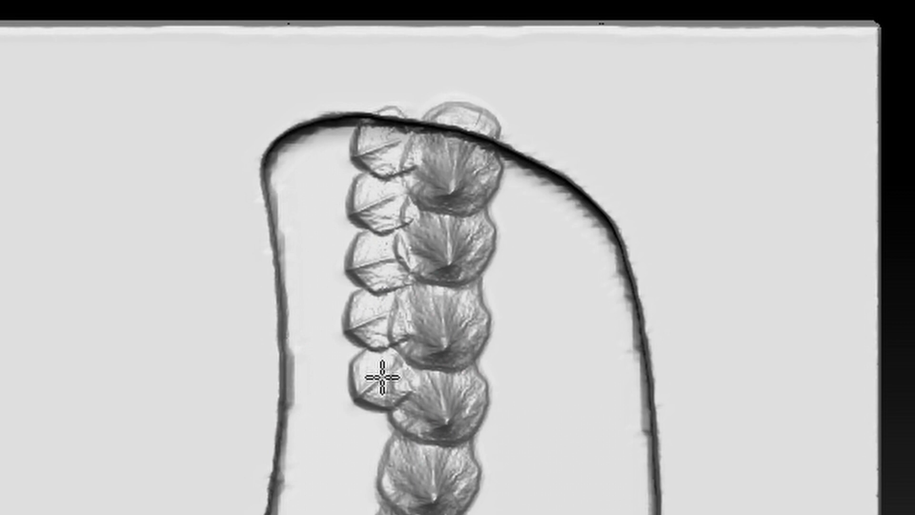
left_click(309, 167)
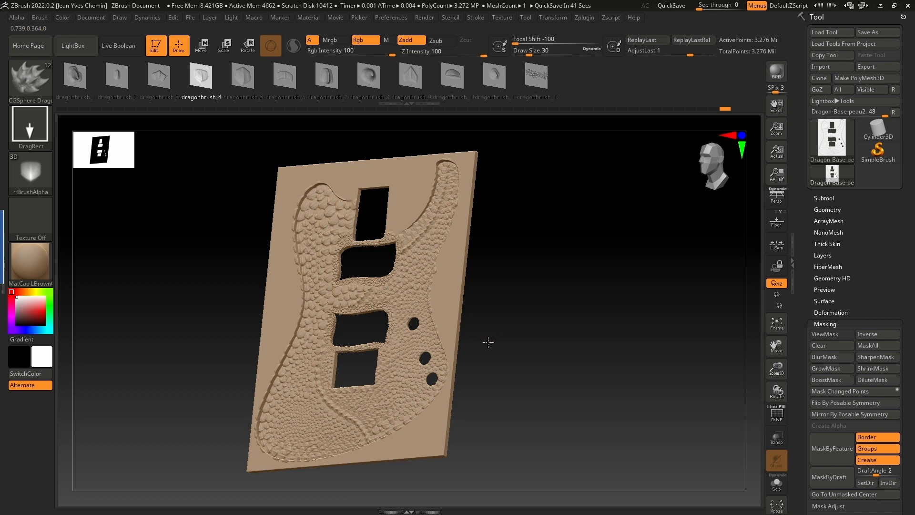
Examine the scale texture across the guitar body and up close around the lower cavities and control holes.
left_click_drag(488, 342, 498, 365)
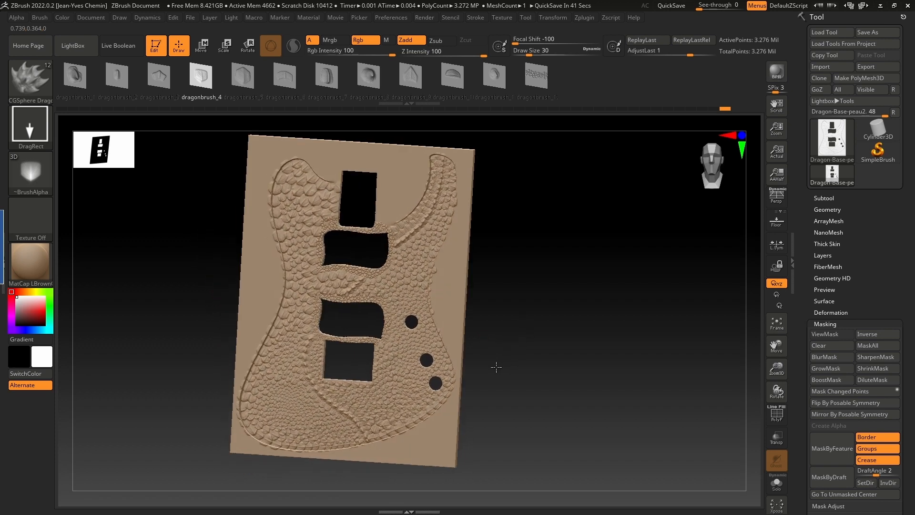
mouse_move(819, 374)
left_mouse_down()
mouse_move(854, 373)
mouse_move(914, 347)
mouse_move(819, 365)
left_mouse_up()
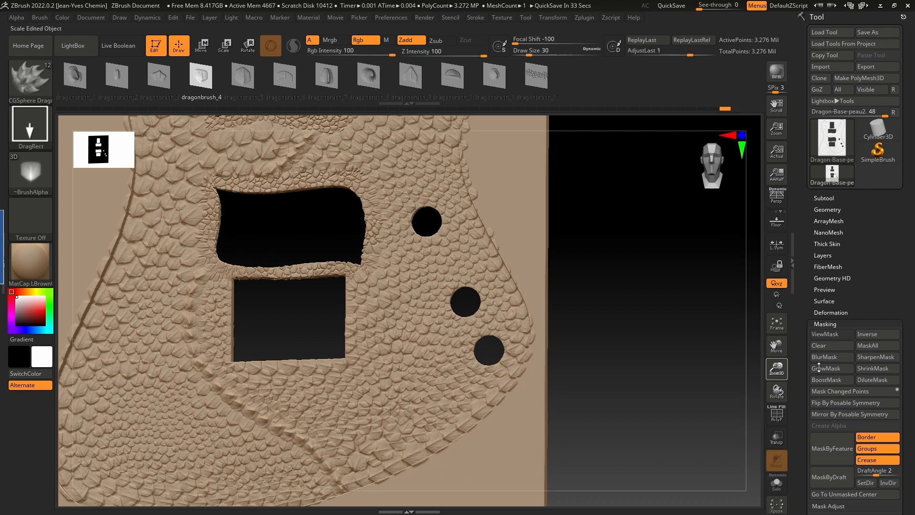